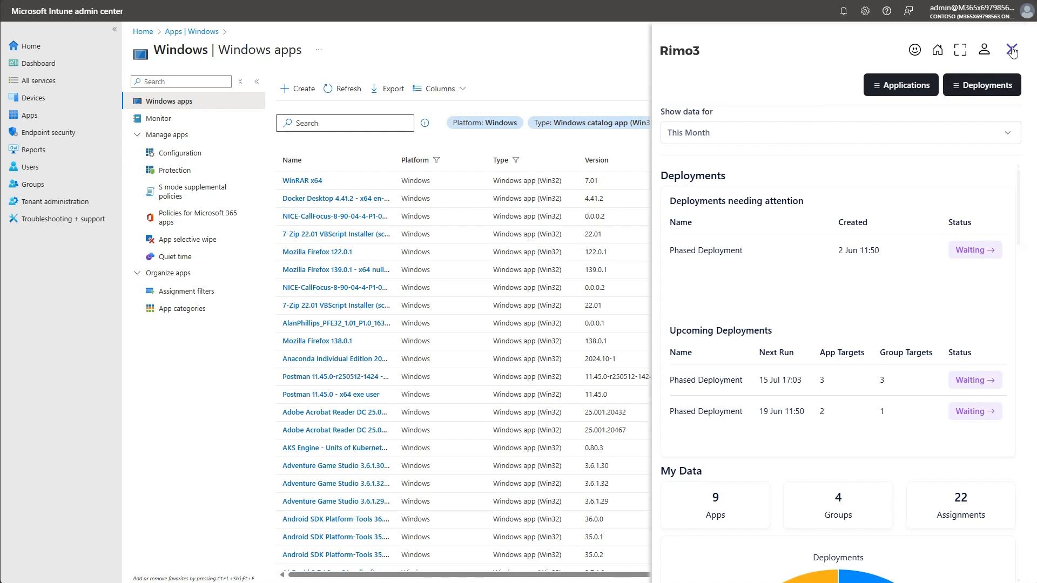
Close the Rimo3 panel and open the assignments of the Docker Desktop 4.41.2 app for editing.
{"action": "left_click", "coordinate": [1012, 50]}
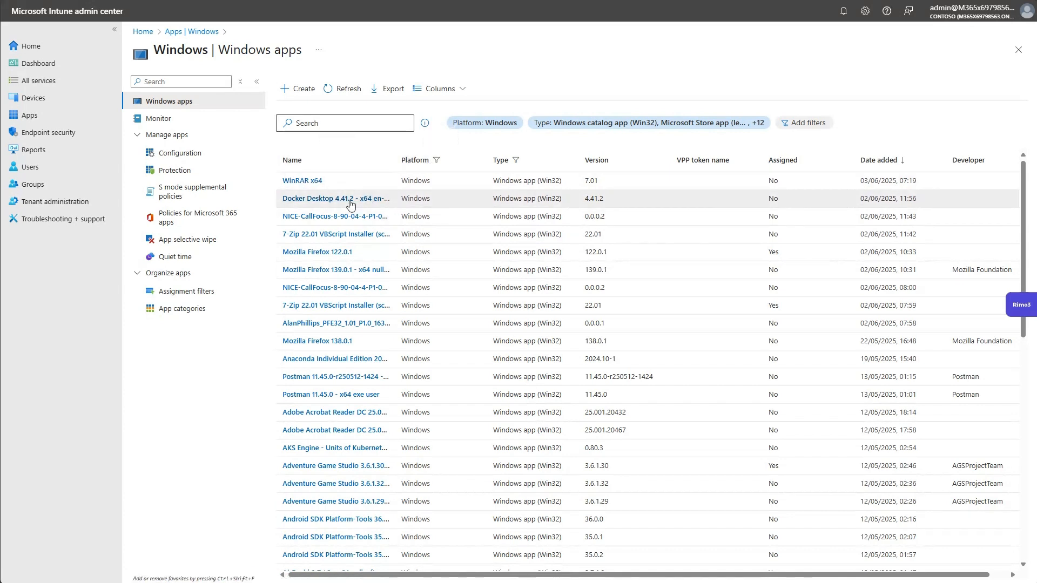
{"action": "left_click", "coordinate": [308, 200]}
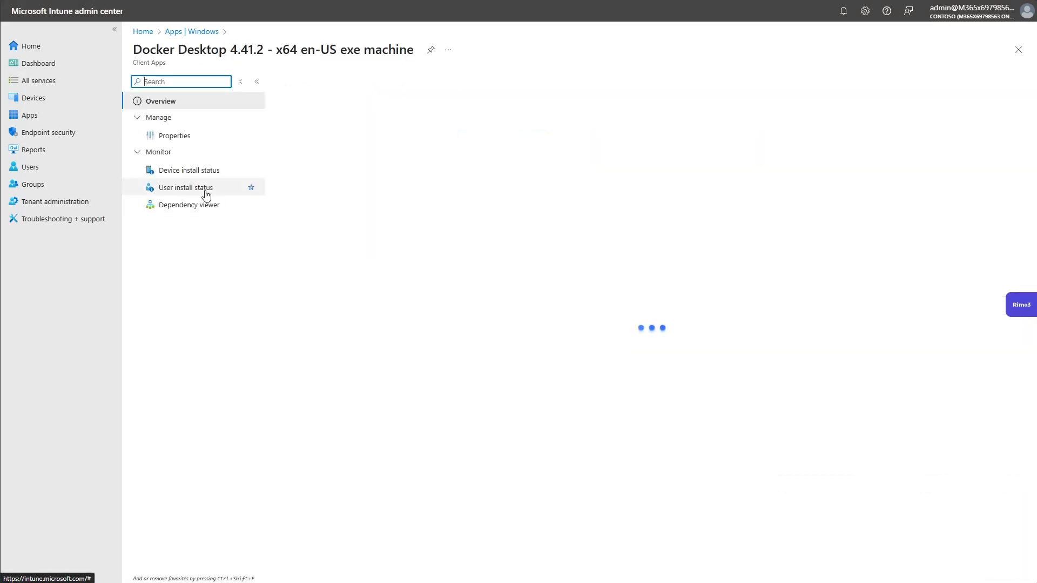
{"action": "left_click", "coordinate": [176, 138]}
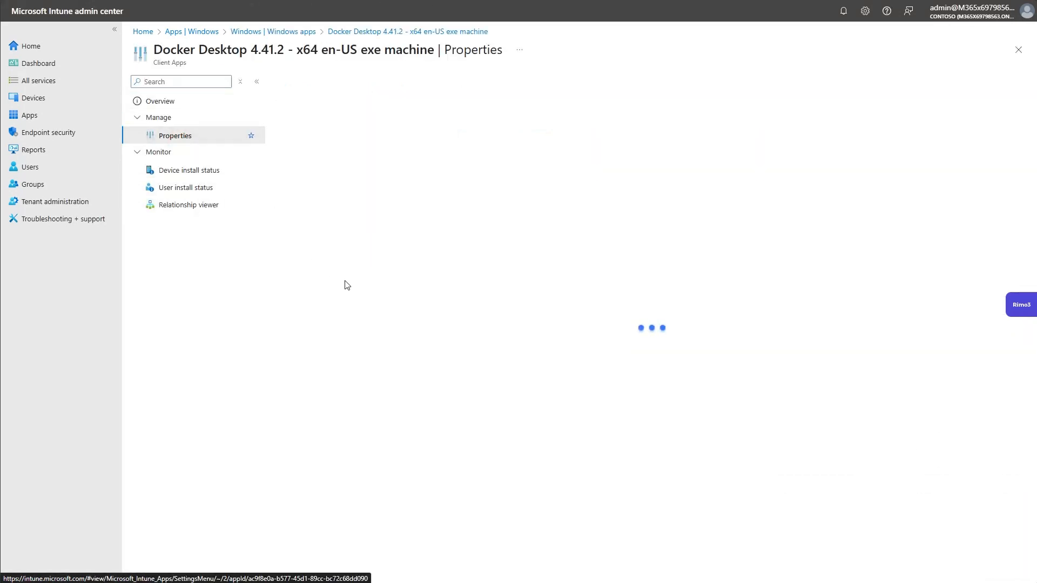
{"action": "scroll", "coordinate": [371, 351], "scroll_direction": "down", "scroll_amount": 10}
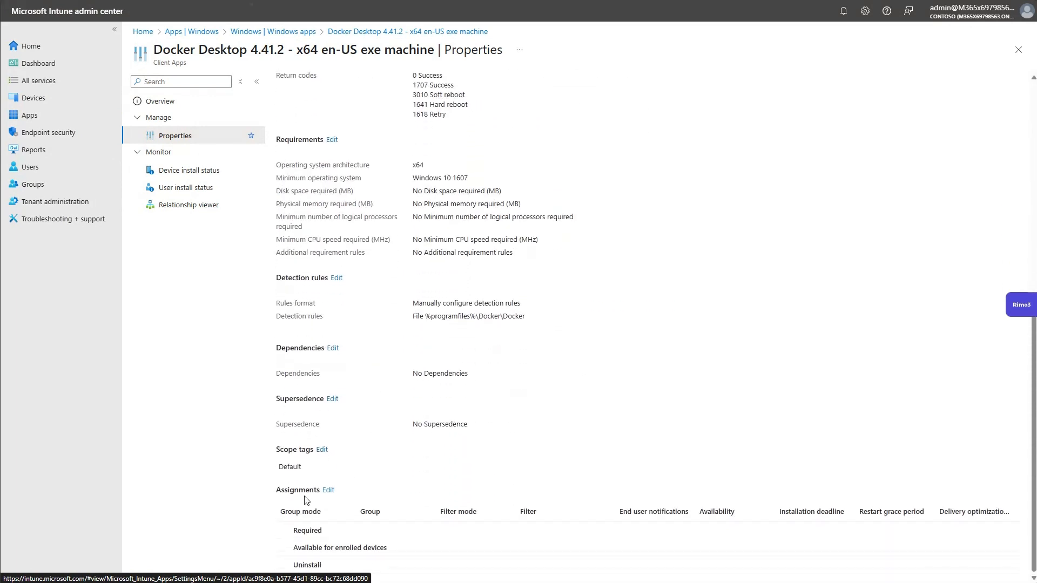
{"action": "left_click", "coordinate": [329, 490]}
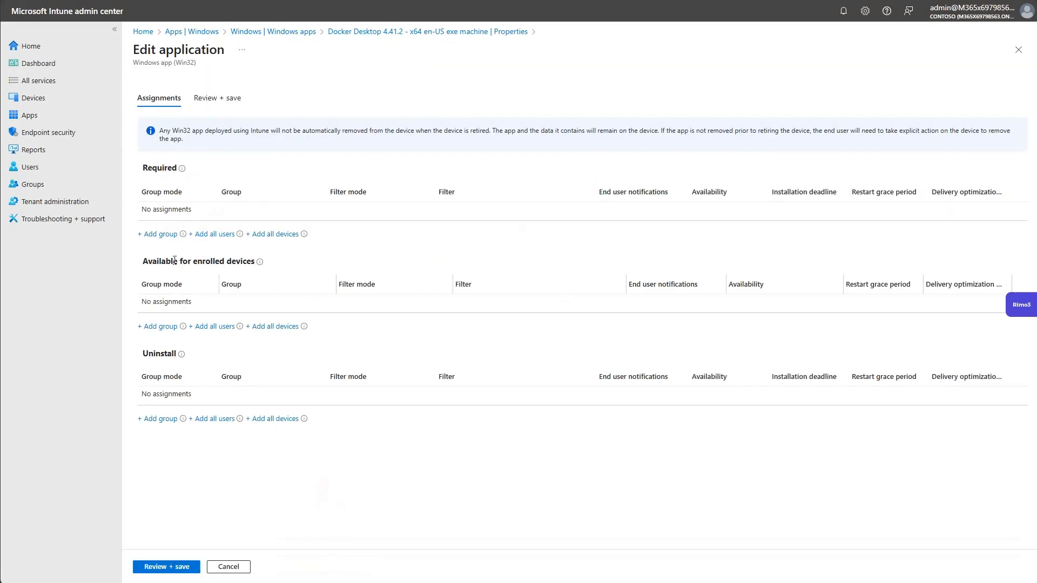
Add the Broad and Business Critical Group groups to the app's Required assignments.
{"action": "left_click", "coordinate": [162, 235]}
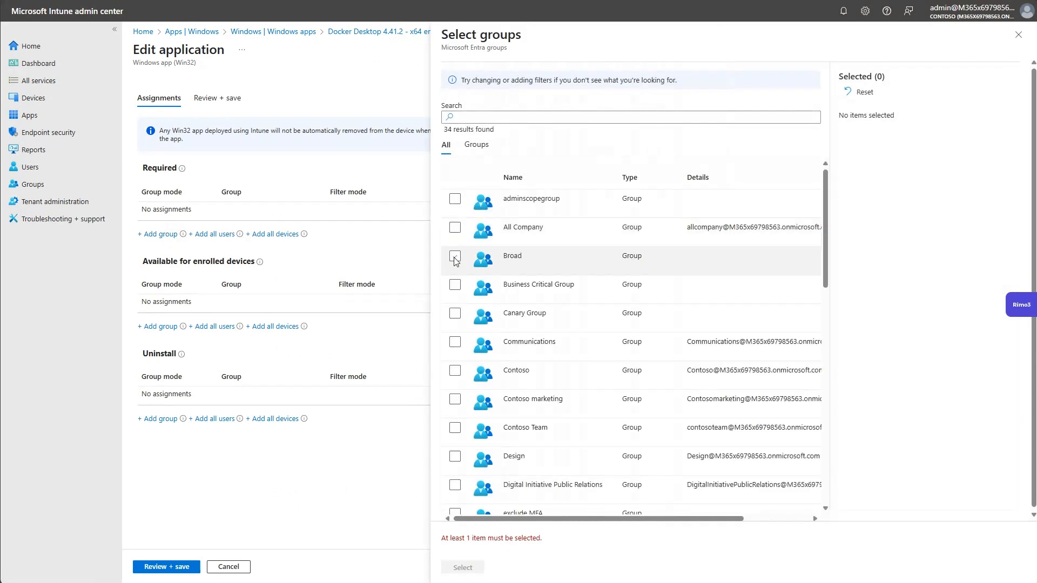
{"action": "left_click", "coordinate": [455, 257]}
{"action": "left_click", "coordinate": [455, 285]}
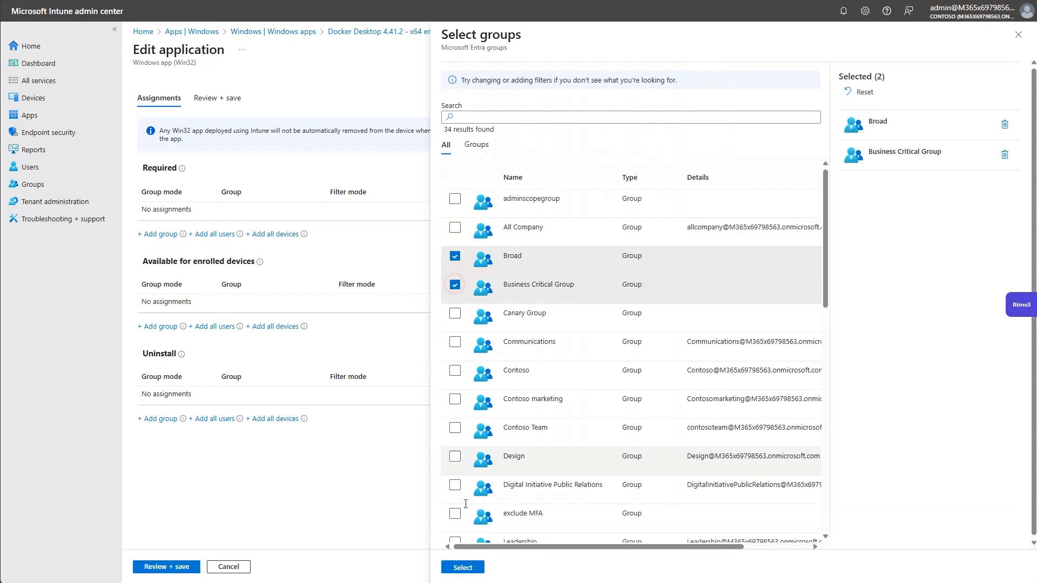
{"action": "left_click", "coordinate": [463, 568]}
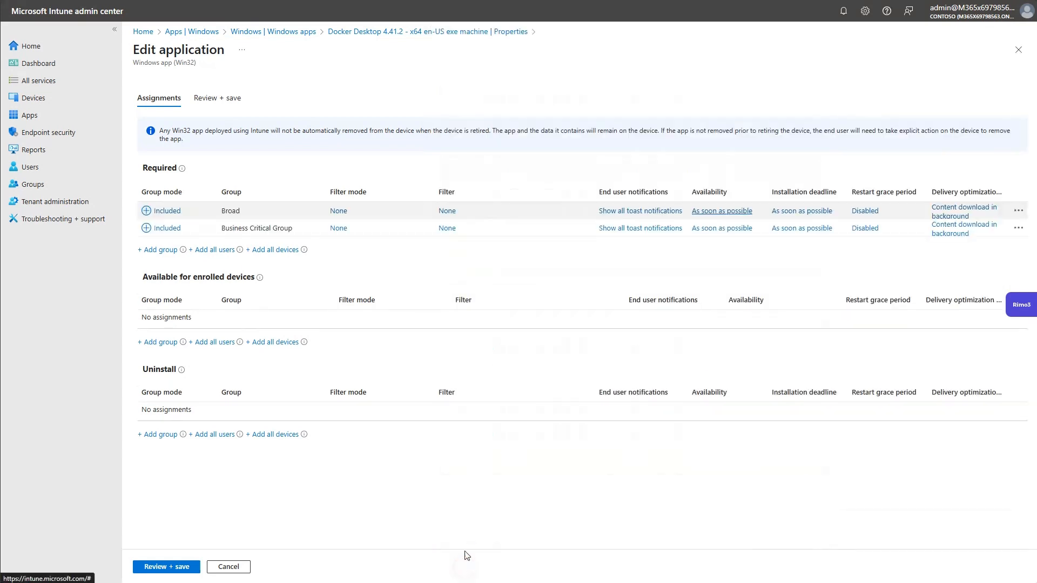
Apply the Windows 11 filter to the Broad group's required assignment, including filtered devices.
{"action": "left_click", "coordinate": [339, 211]}
{"action": "left_click", "coordinate": [738, 140]}
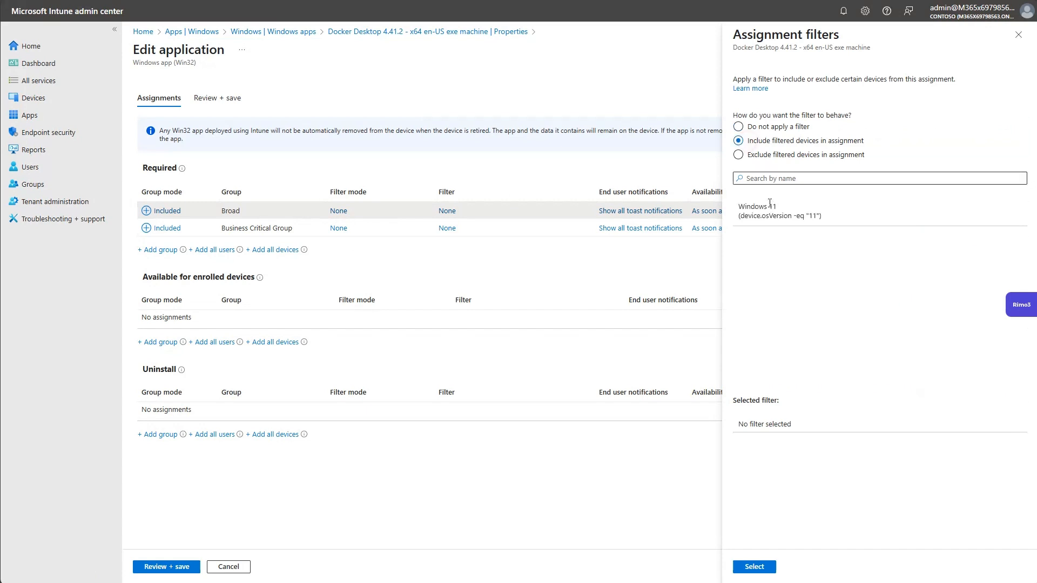
{"action": "left_click", "coordinate": [770, 205]}
{"action": "left_click", "coordinate": [755, 567]}
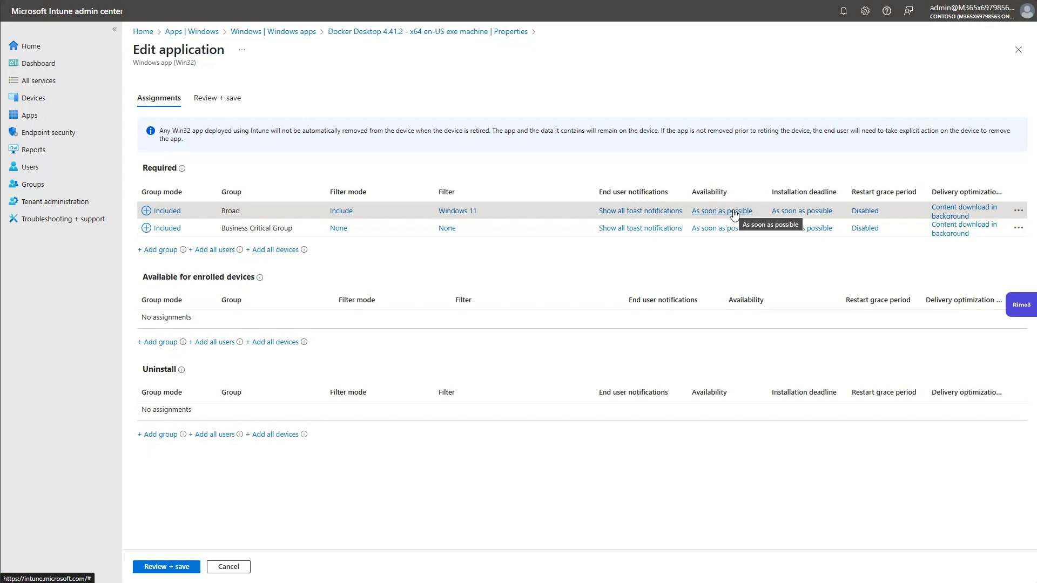
Set end user notifications for the Broad group's assignment to Hide all toast notifications.
{"action": "left_click", "coordinate": [637, 215]}
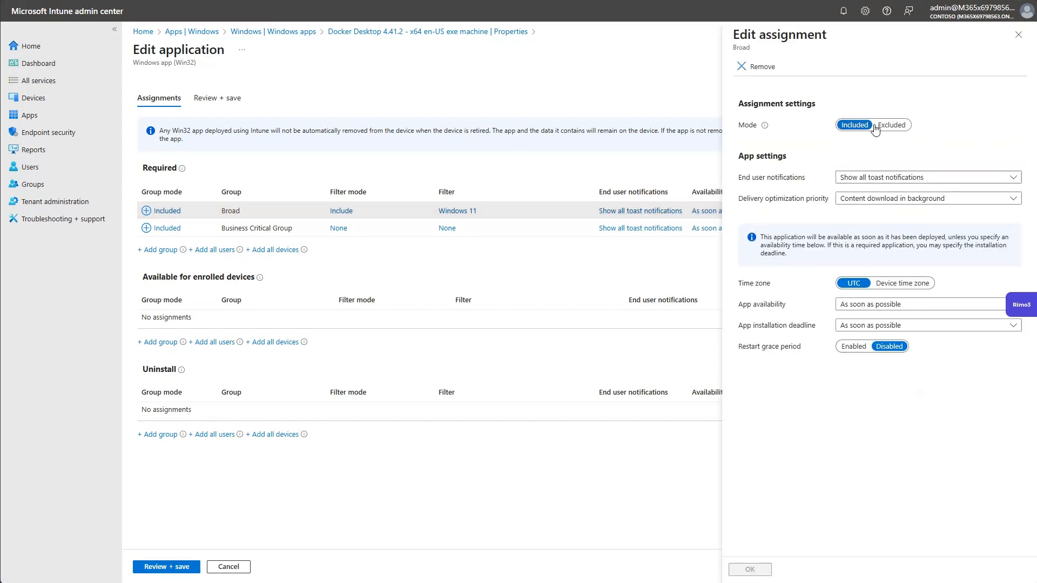
{"action": "left_click", "coordinate": [879, 178]}
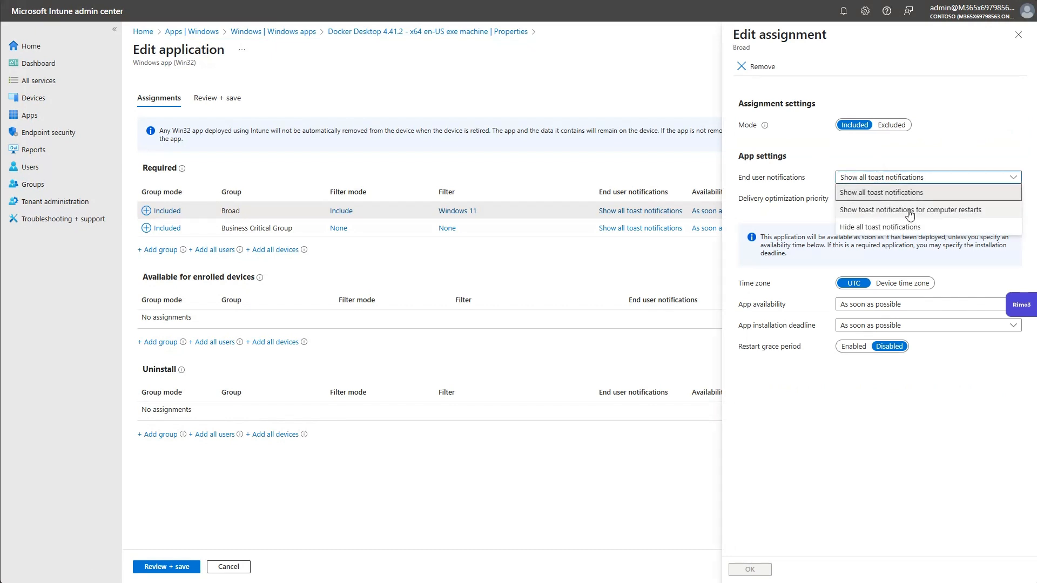
{"action": "left_click", "coordinate": [916, 228]}
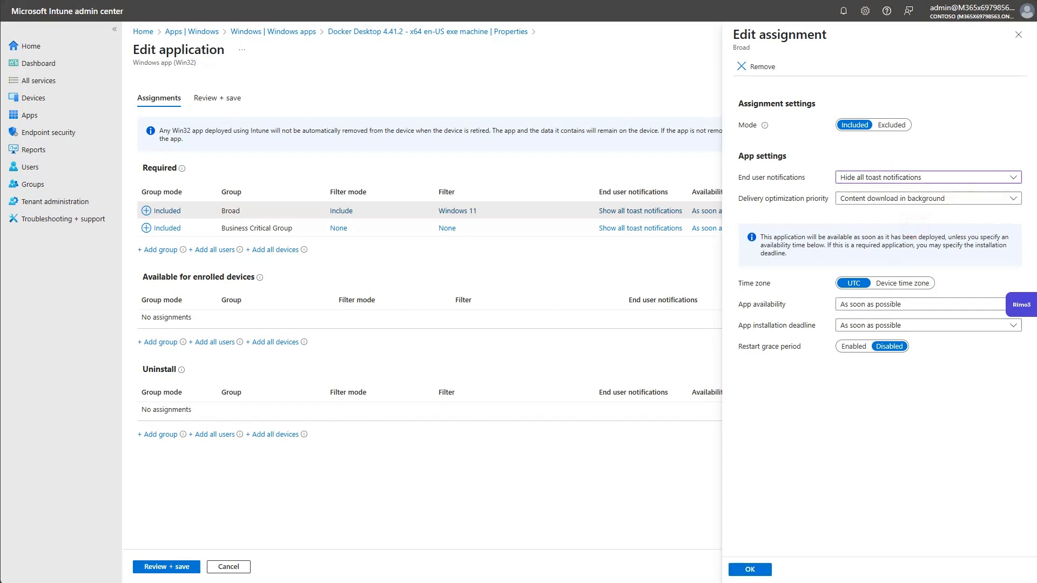
{"action": "left_click", "coordinate": [750, 570]}
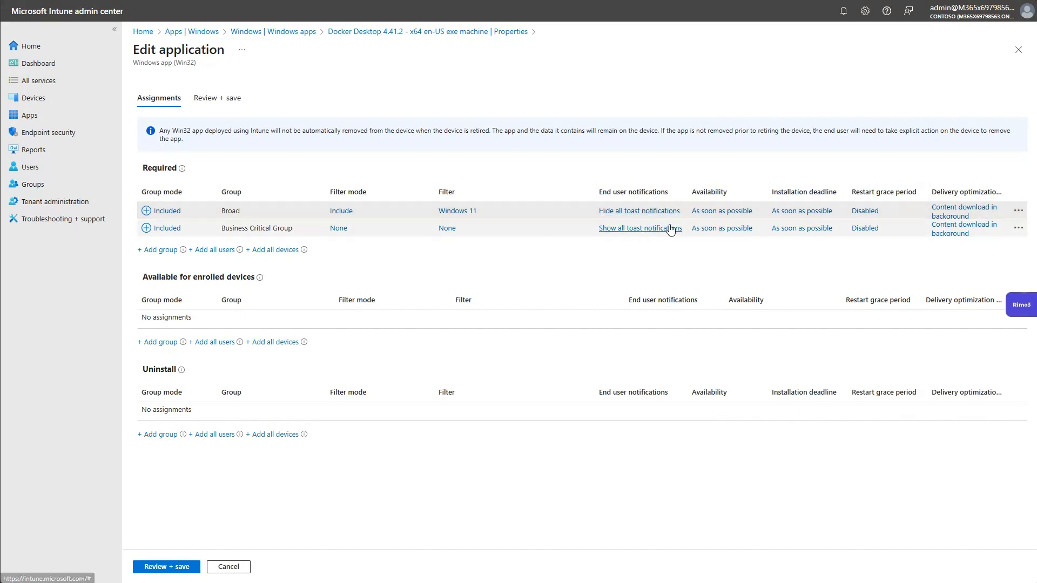
Set end user notifications for the Business Critical Group assignment to Hide all toast notifications.
{"action": "left_click", "coordinate": [625, 232]}
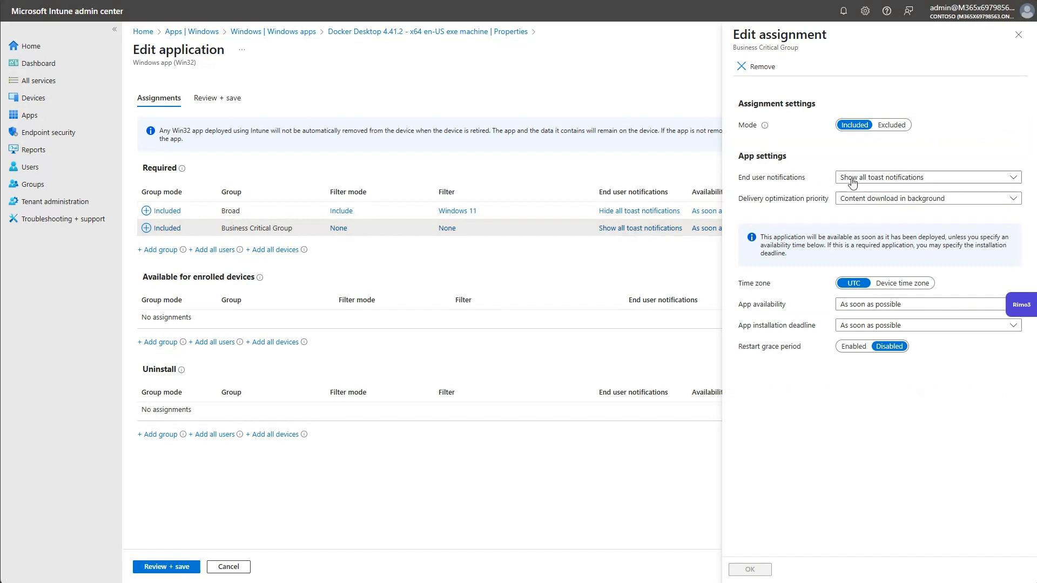
{"action": "left_click", "coordinate": [850, 179]}
{"action": "left_click", "coordinate": [851, 226]}
{"action": "left_click", "coordinate": [745, 570]}
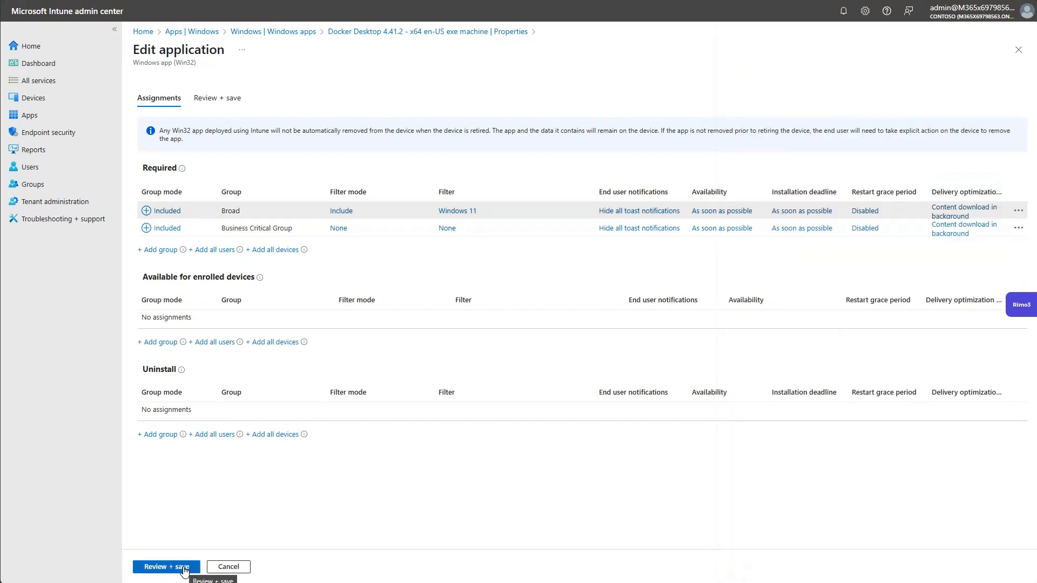
Discard the Docker Desktop assignment edits and return to the Windows apps list.
{"action": "left_click", "coordinate": [244, 571]}
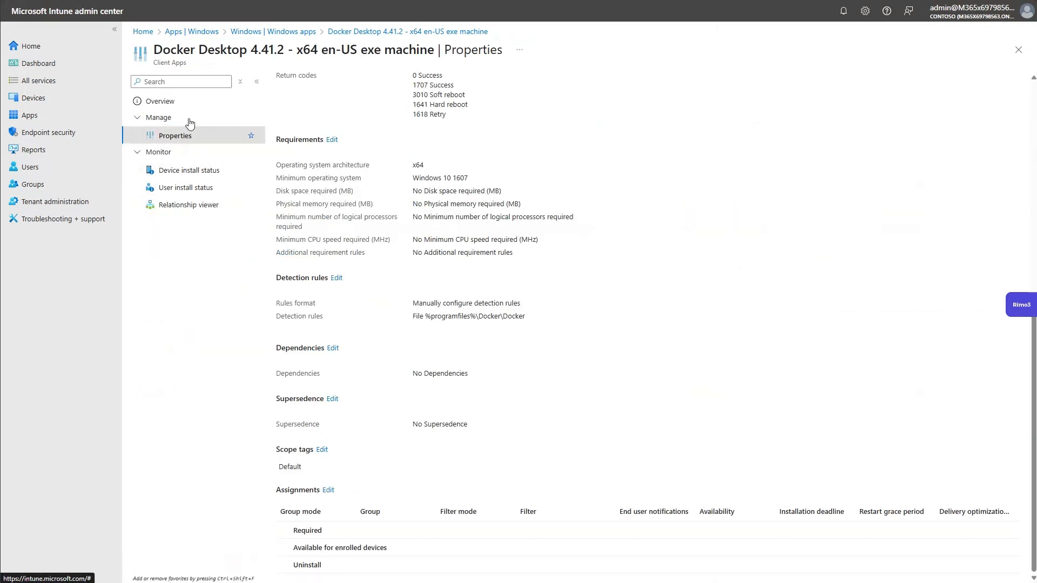
{"action": "left_click", "coordinate": [300, 31]}
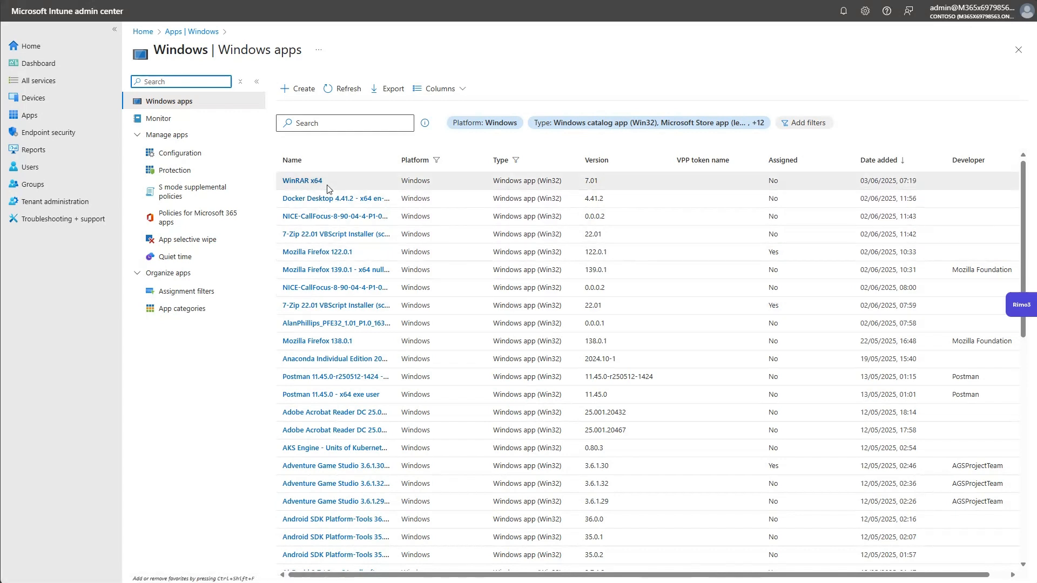
Open the Rimo3 panel in its expanded view and show its application list.
{"action": "left_click", "coordinate": [1022, 306]}
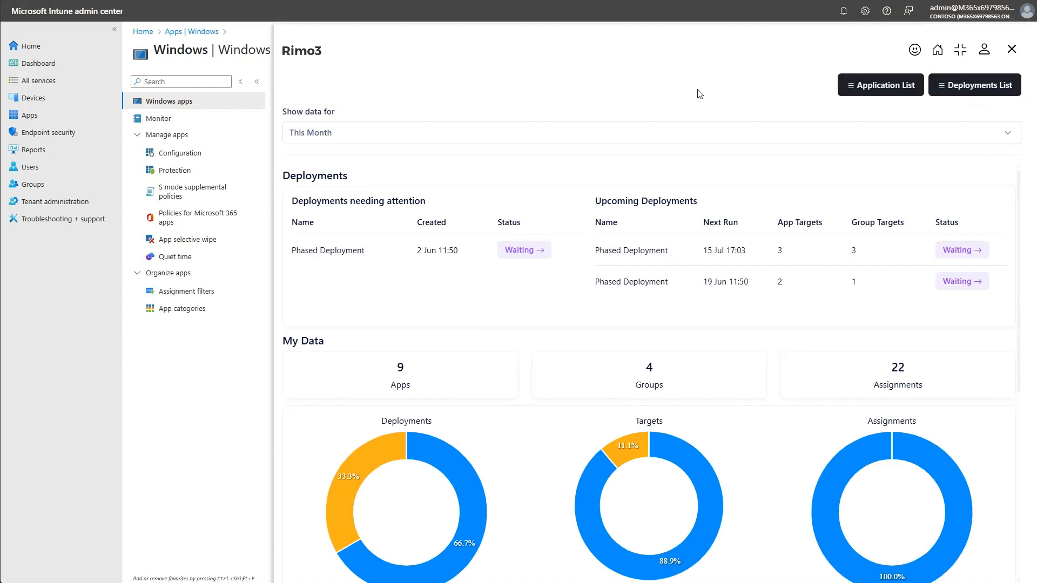
{"action": "left_click", "coordinate": [893, 94]}
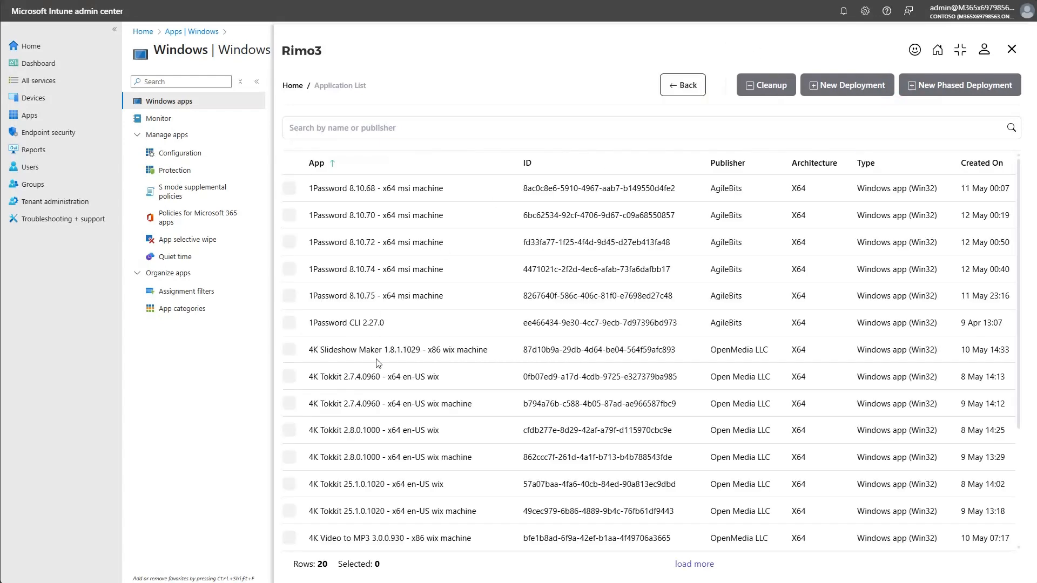
{"action": "scroll", "coordinate": [379, 361], "scroll_direction": "down", "scroll_amount": 3}
{"action": "scroll", "coordinate": [386, 351], "scroll_direction": "up", "scroll_amount": 3}
Load additional batches of entries into the Rimo3 application list and examine the available applications.
{"action": "left_click", "coordinate": [696, 564]}
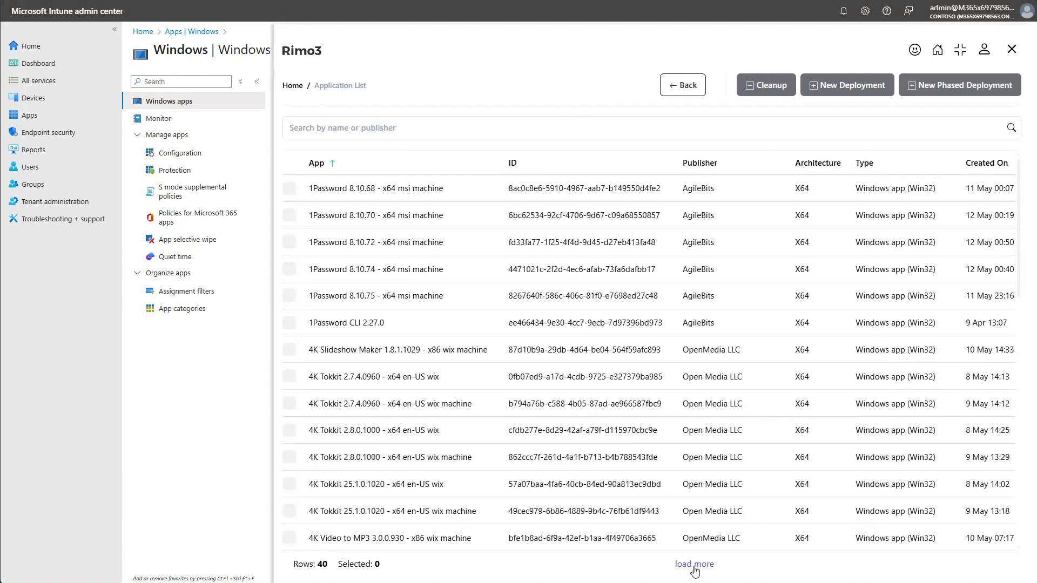
{"action": "scroll", "coordinate": [607, 529], "scroll_direction": "down", "scroll_amount": 8}
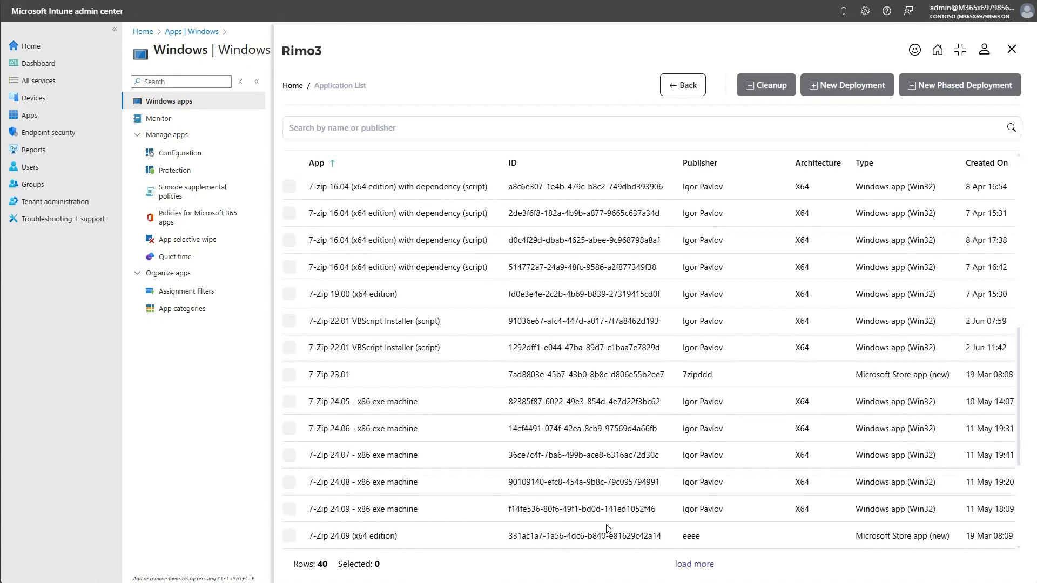
{"action": "left_click", "coordinate": [696, 564]}
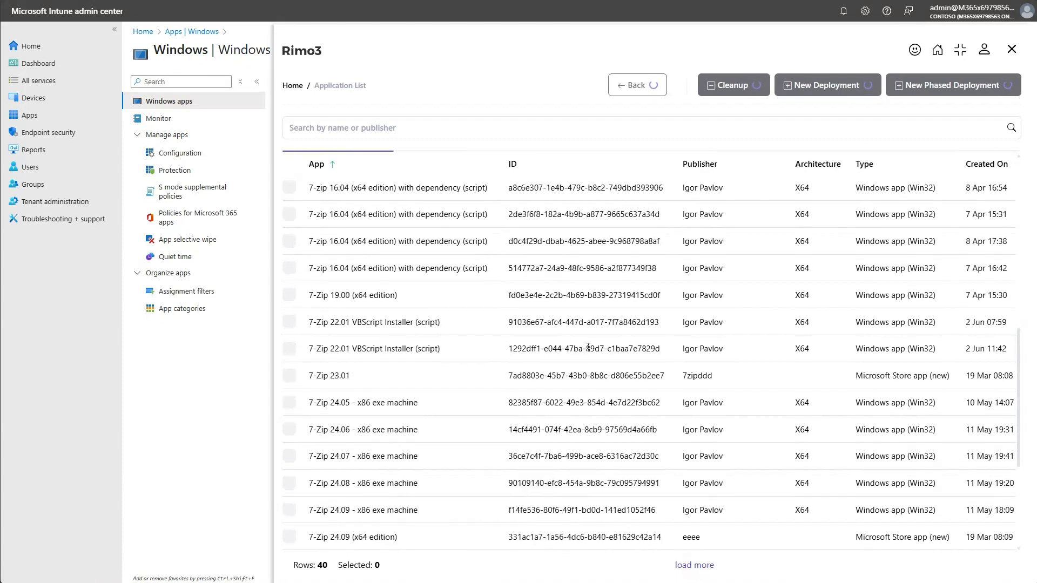
{"action": "scroll", "coordinate": [608, 396], "scroll_direction": "down", "scroll_amount": 10}
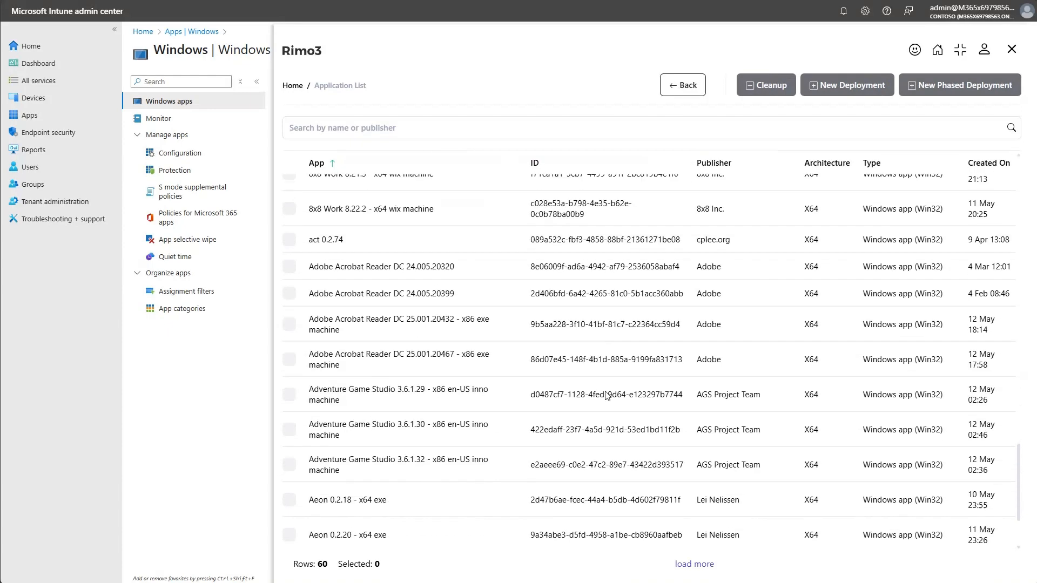
{"action": "left_click", "coordinate": [695, 564]}
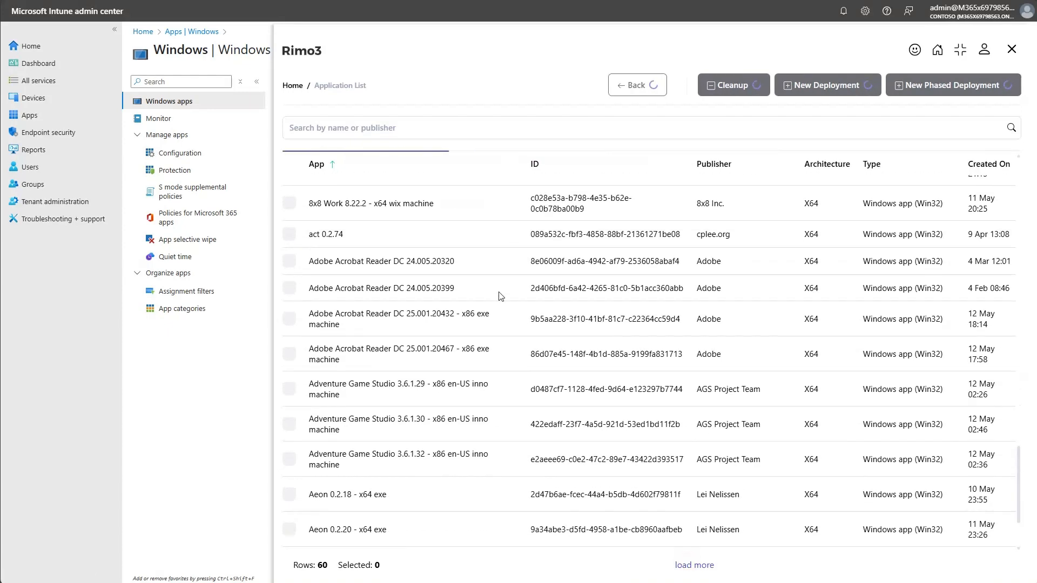
{"action": "scroll", "coordinate": [504, 287], "scroll_direction": "down", "scroll_amount": 10}
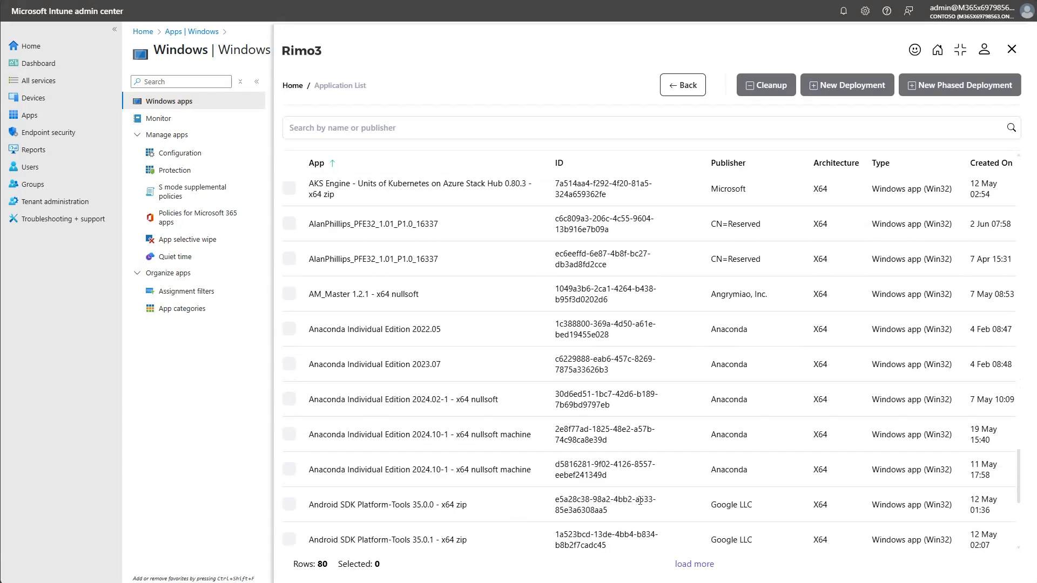
{"action": "left_click", "coordinate": [686, 564]}
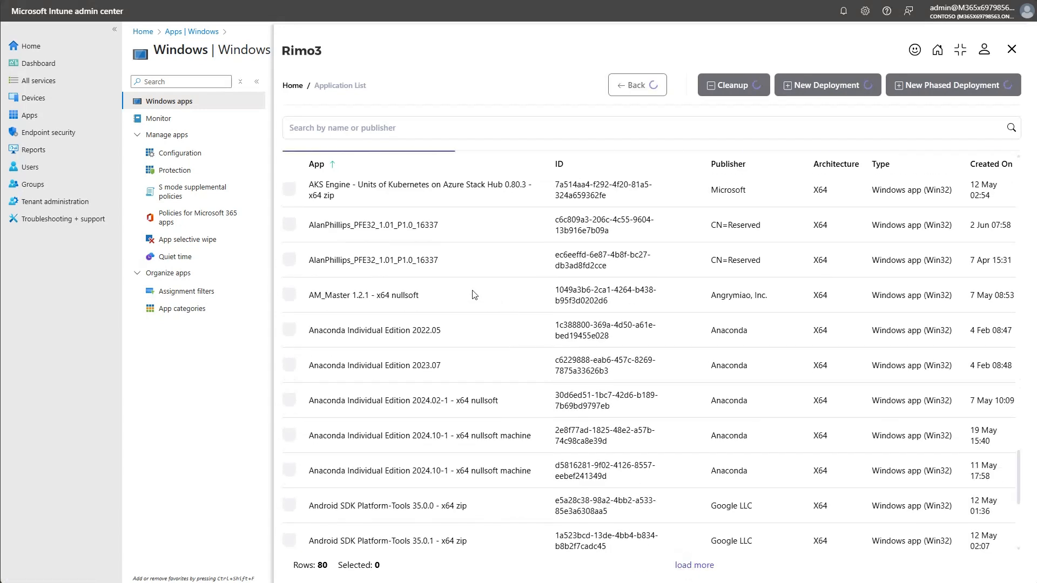
{"action": "scroll", "coordinate": [407, 294], "scroll_direction": "down", "scroll_amount": 5}
{"action": "scroll", "coordinate": [408, 294], "scroll_direction": "up", "scroll_amount": 5}
Search the Rimo3 application list for "firefox".
{"action": "left_click", "coordinate": [362, 128]}
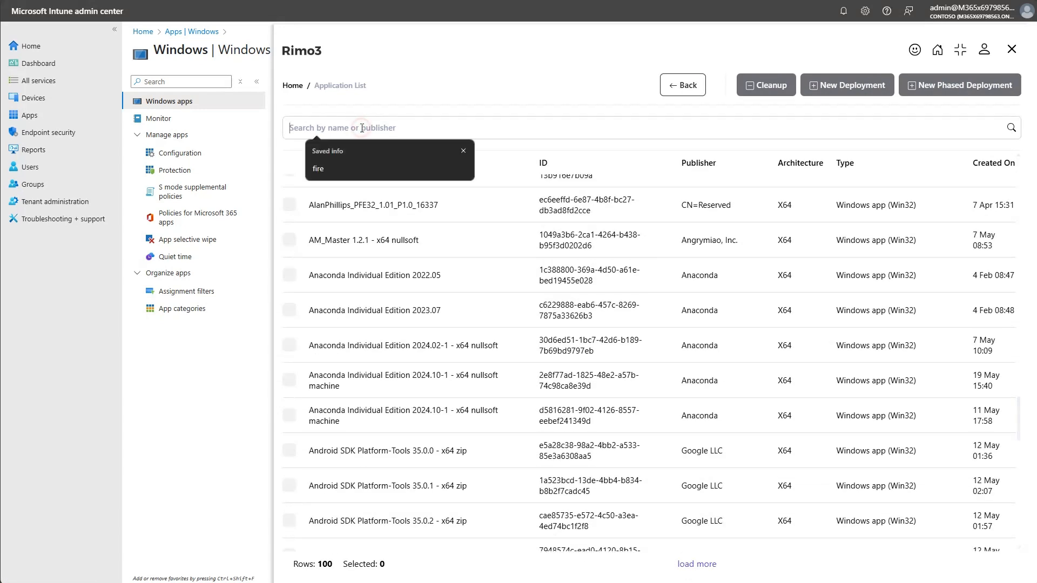
{"action": "type", "text": "firef"}
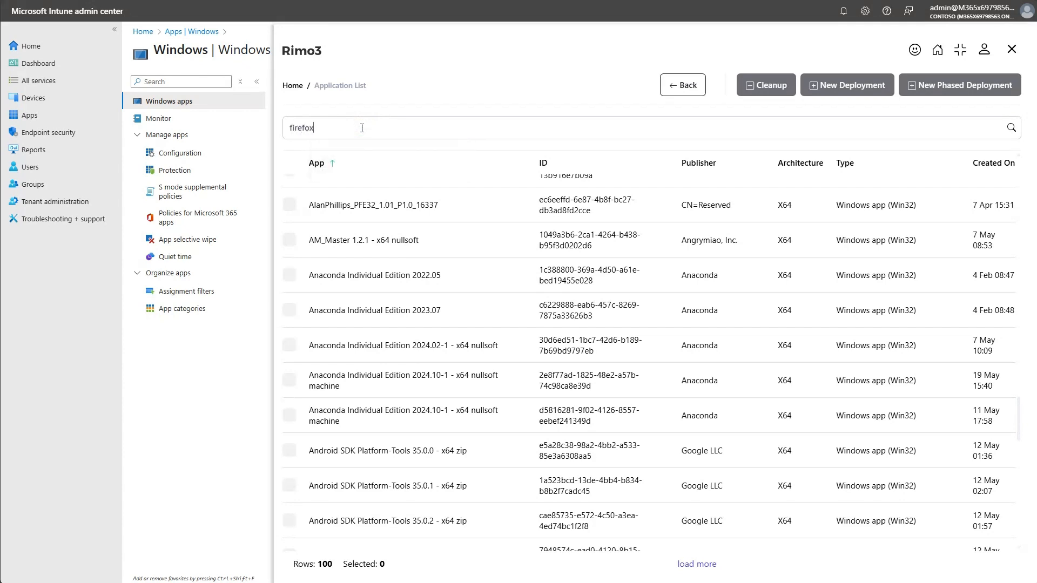
{"action": "type", "text": "ox"}
{"action": "key", "text": "Return"}
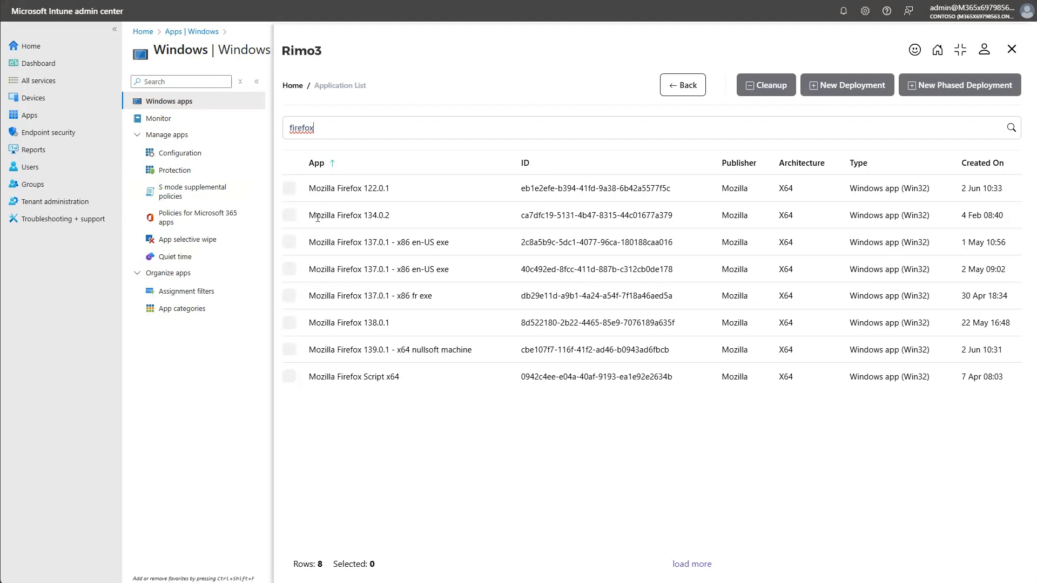
Shrink the Rimo3 panel to its compact view, clear the application search, and expand the panel again.
{"action": "left_click", "coordinate": [962, 56]}
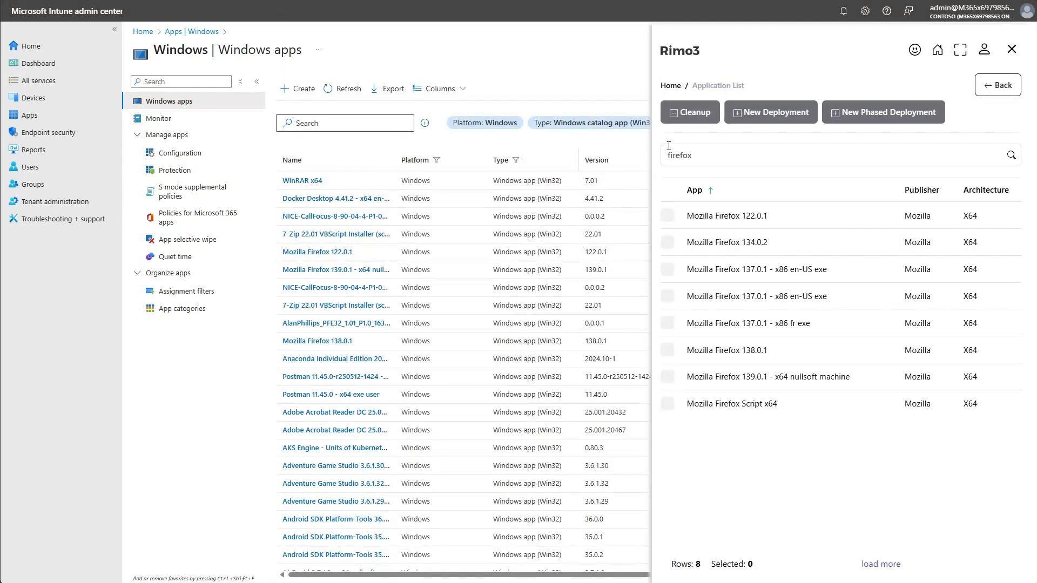
{"action": "double_click", "coordinate": [799, 157]}
{"action": "key", "text": "BackSpace"}
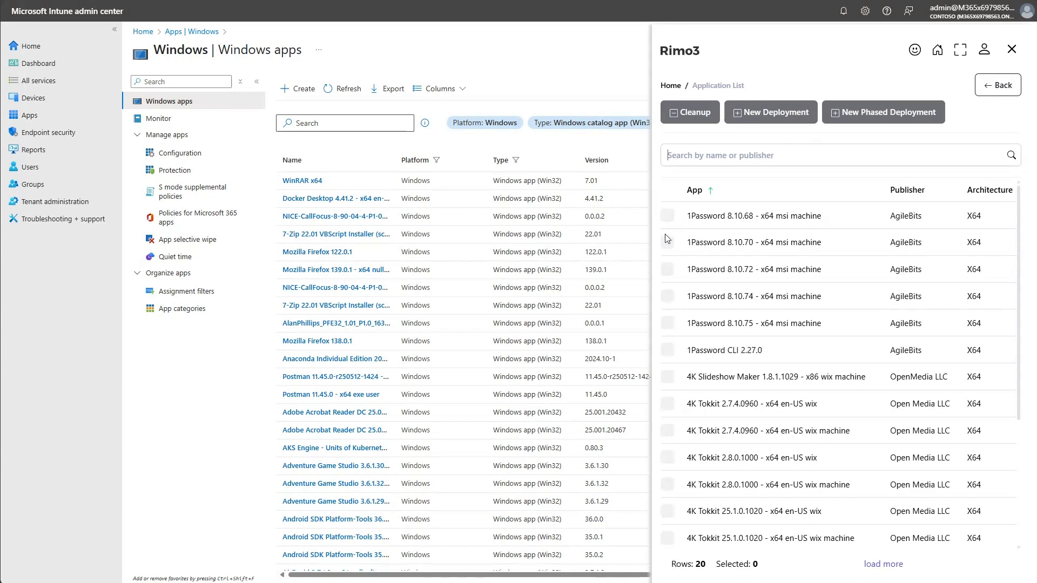
{"action": "left_click", "coordinate": [964, 51]}
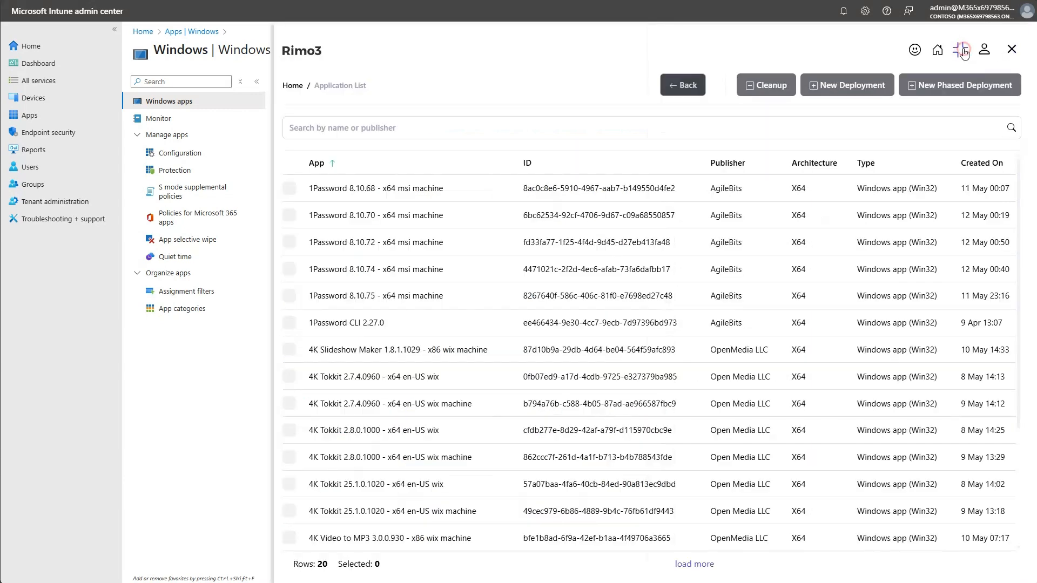
Select 1Password 8.10.72, 4K Video to MP3 3.0.0.930 and the 7-zip 16.04 entry created 8 Apr 19:24 in the application list.
{"action": "left_click", "coordinate": [289, 244]}
{"action": "scroll", "coordinate": [293, 405], "scroll_direction": "down", "scroll_amount": 3}
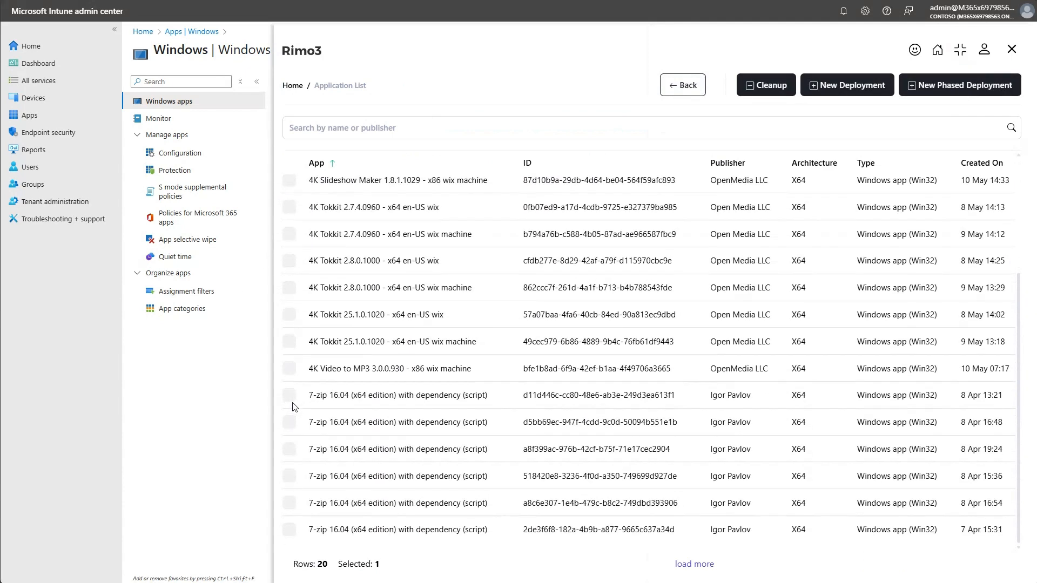
{"action": "left_click", "coordinate": [291, 369]}
{"action": "left_click", "coordinate": [289, 449]}
Load more applications and add Adobe Acrobat Reader DC 24.005.20399 and the PFE32_1.01 package created 2 Jun to the selection.
{"action": "left_click", "coordinate": [697, 567]}
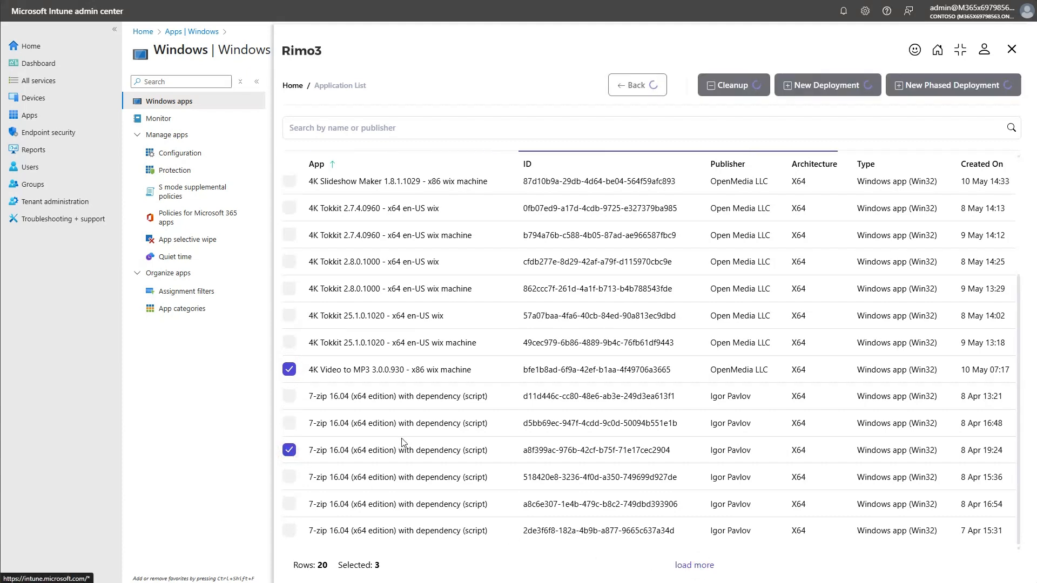
{"action": "scroll", "coordinate": [355, 441], "scroll_direction": "down", "scroll_amount": 5}
{"action": "scroll", "coordinate": [355, 440], "scroll_direction": "down", "scroll_amount": 3}
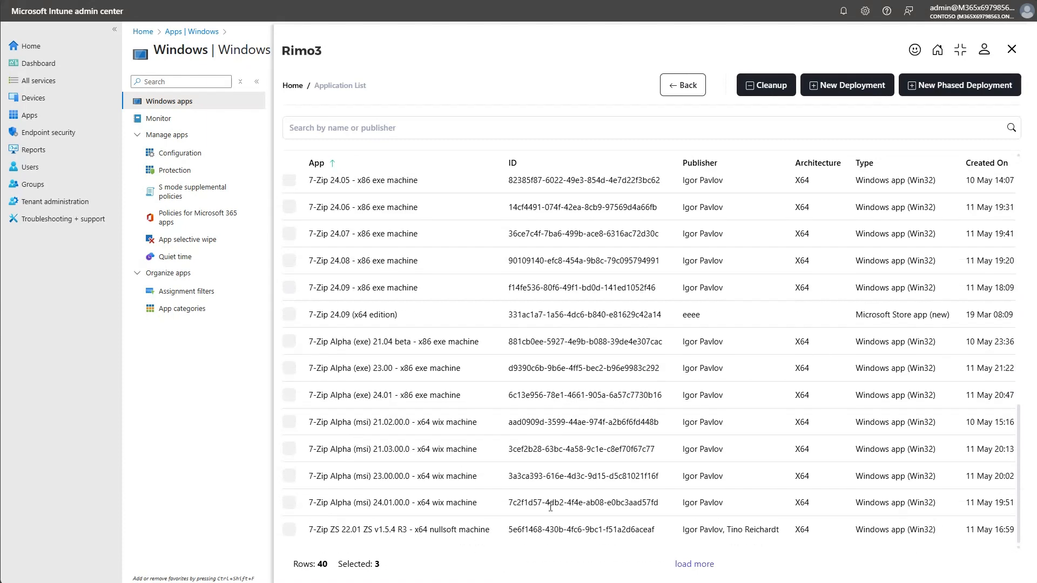
{"action": "left_click", "coordinate": [701, 565]}
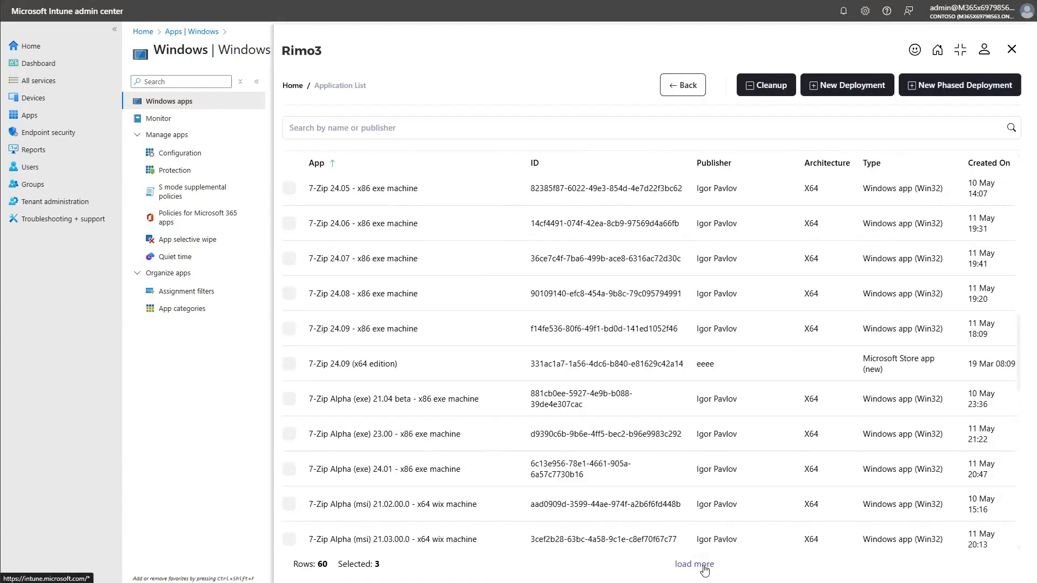
{"action": "scroll", "coordinate": [455, 435], "scroll_direction": "down", "scroll_amount": 10}
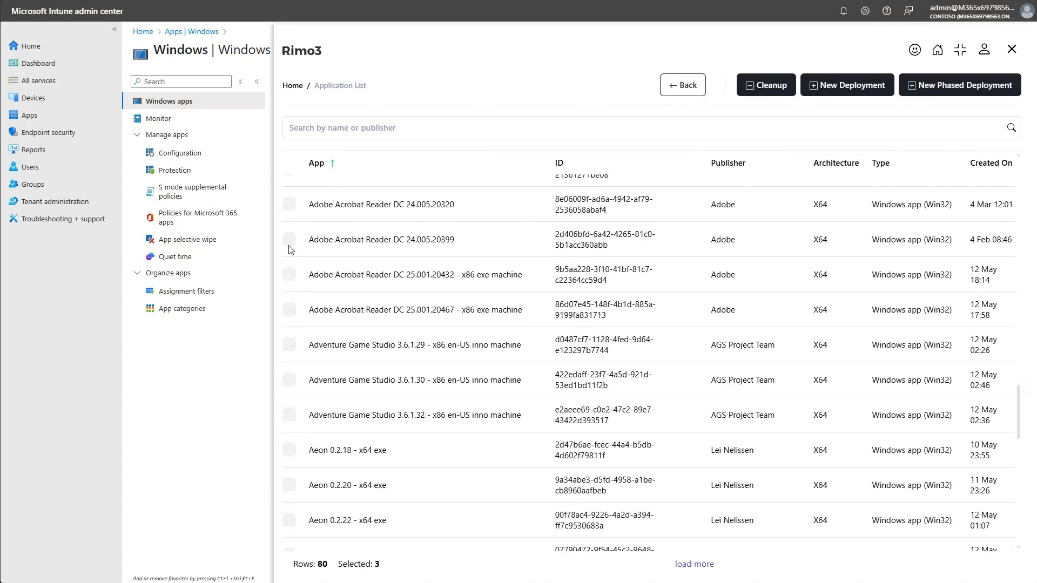
{"action": "left_click", "coordinate": [290, 240]}
{"action": "scroll", "coordinate": [318, 449], "scroll_direction": "down", "scroll_amount": 4}
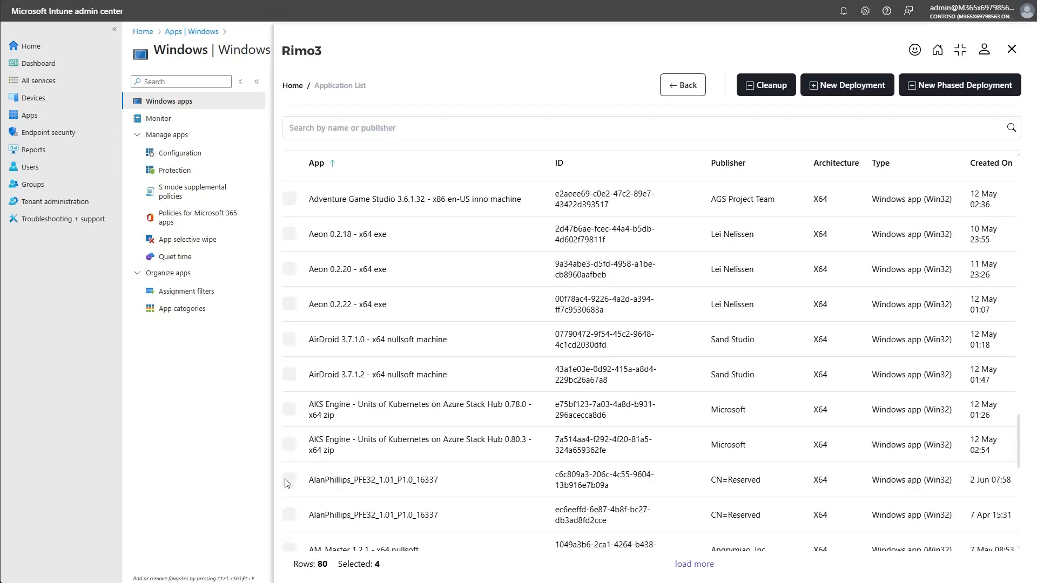
{"action": "left_click", "coordinate": [290, 480]}
Load more applications and select Autopsy 4.19.1, Azure CLI 2.69.0 x64 wix, Bambu Studio 02.00.02.57 and the Docker Desktop 4.40.0 entry created 9 May.
{"action": "left_click", "coordinate": [688, 566]}
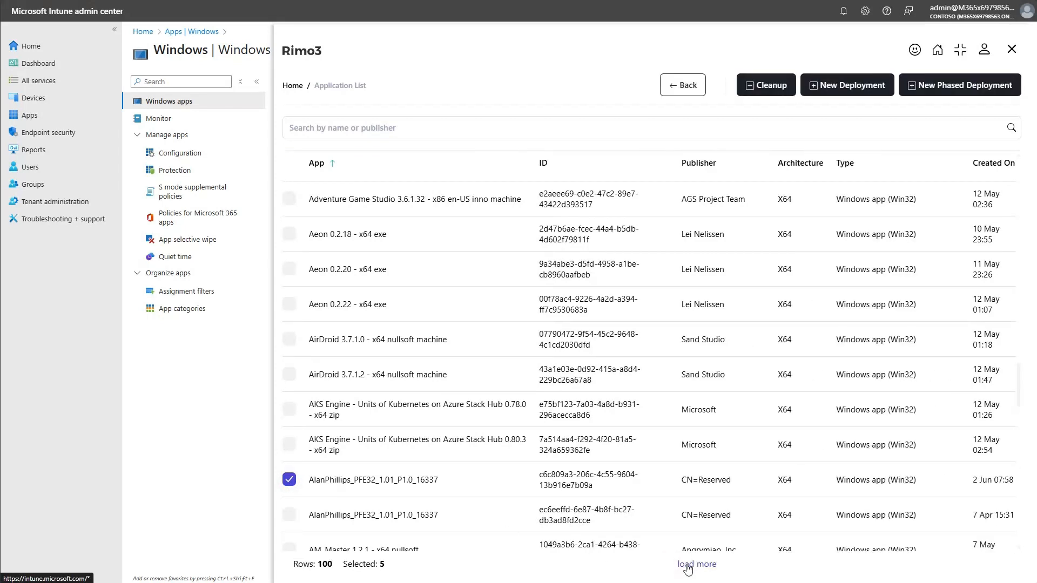
{"action": "scroll", "coordinate": [319, 430], "scroll_direction": "down", "scroll_amount": 10}
{"action": "scroll", "coordinate": [319, 431], "scroll_direction": "down", "scroll_amount": 3}
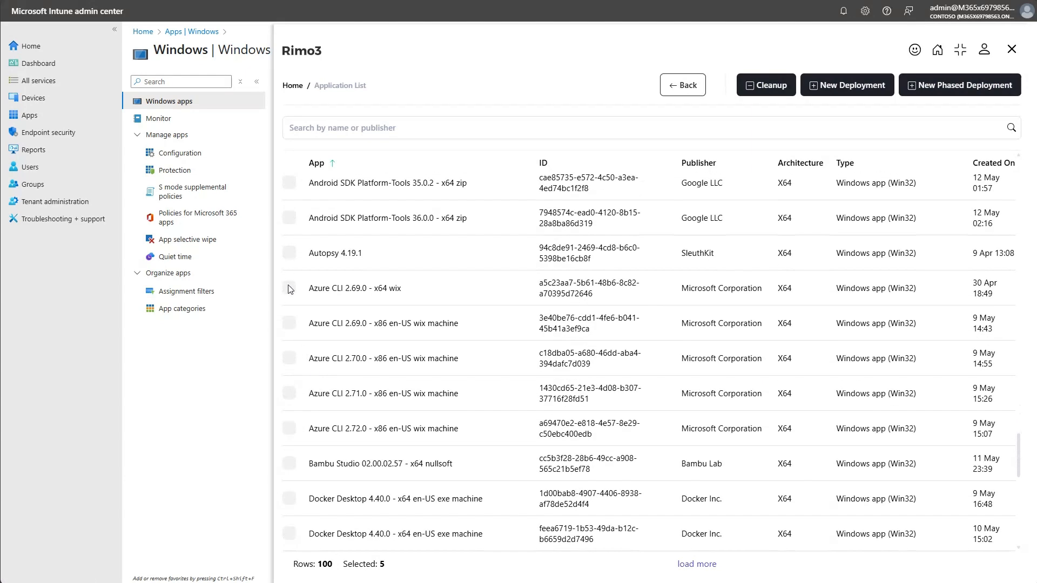
{"action": "left_click", "coordinate": [290, 254]}
{"action": "left_click", "coordinate": [290, 289]}
{"action": "left_click", "coordinate": [290, 467]}
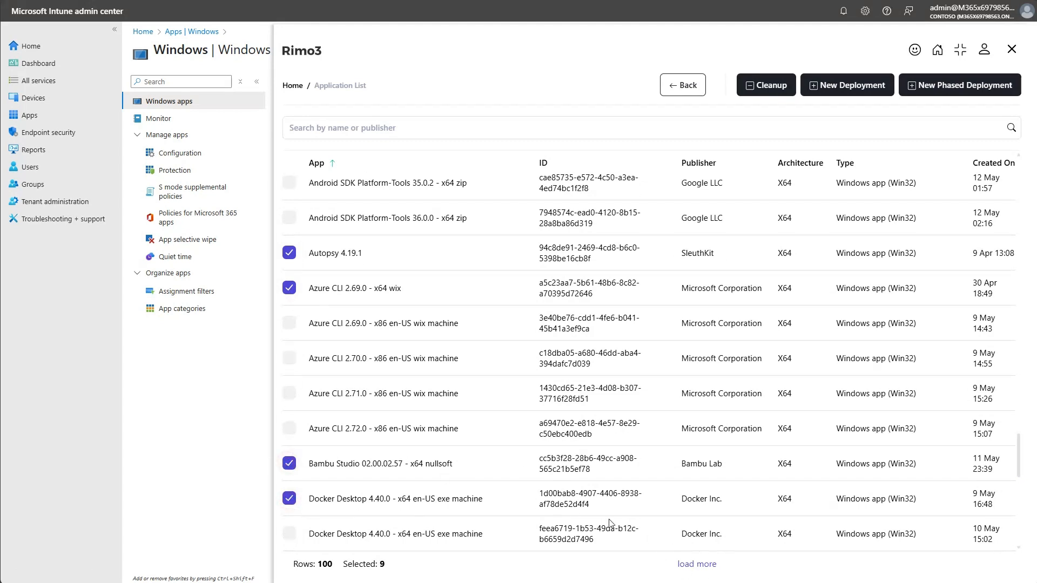
Load another batch of applications and add GitHub Desktop 3.4.16 to the selection.
{"action": "left_click", "coordinate": [696, 565]}
{"action": "scroll", "coordinate": [487, 471], "scroll_direction": "down", "scroll_amount": 7}
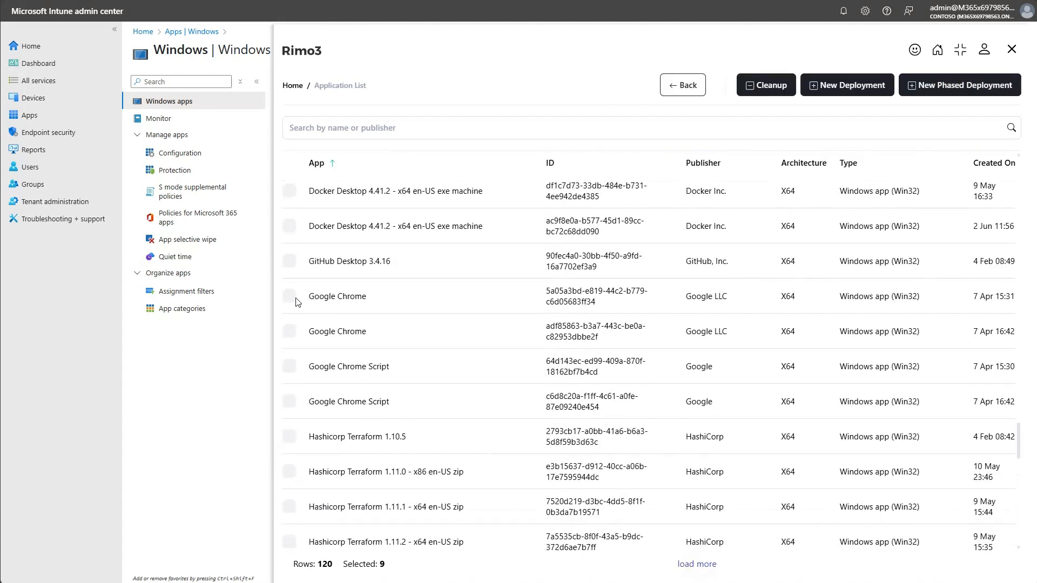
{"action": "left_click", "coordinate": [291, 262]}
Start a new deployment for the selected applications and review the full list of apps to deploy.
{"action": "left_click", "coordinate": [851, 89]}
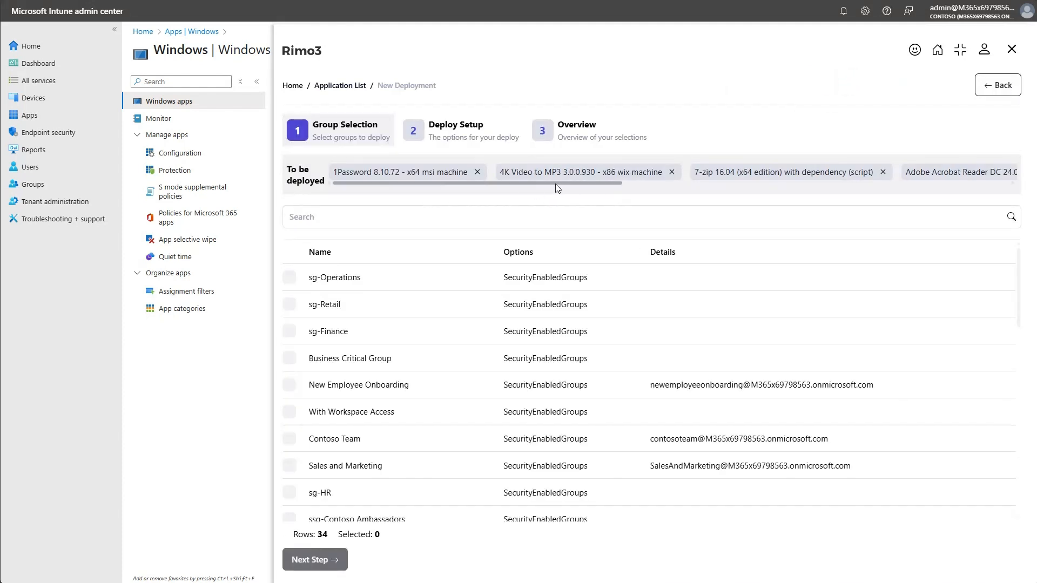
{"action": "left_click_drag", "start_coordinate": [555, 184], "coordinate": [889, 167]}
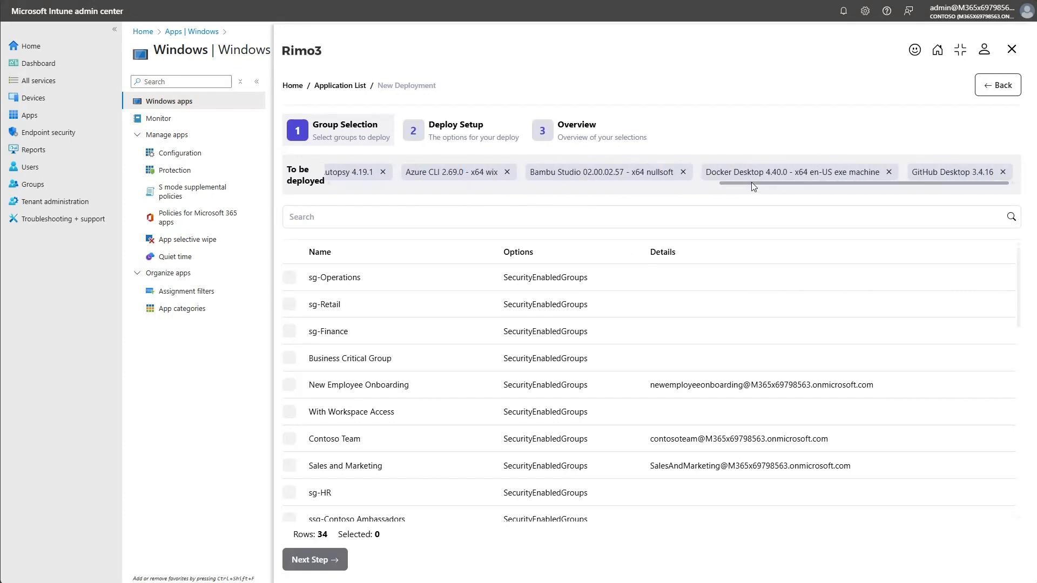
{"action": "left_click_drag", "start_coordinate": [751, 183], "coordinate": [348, 184]}
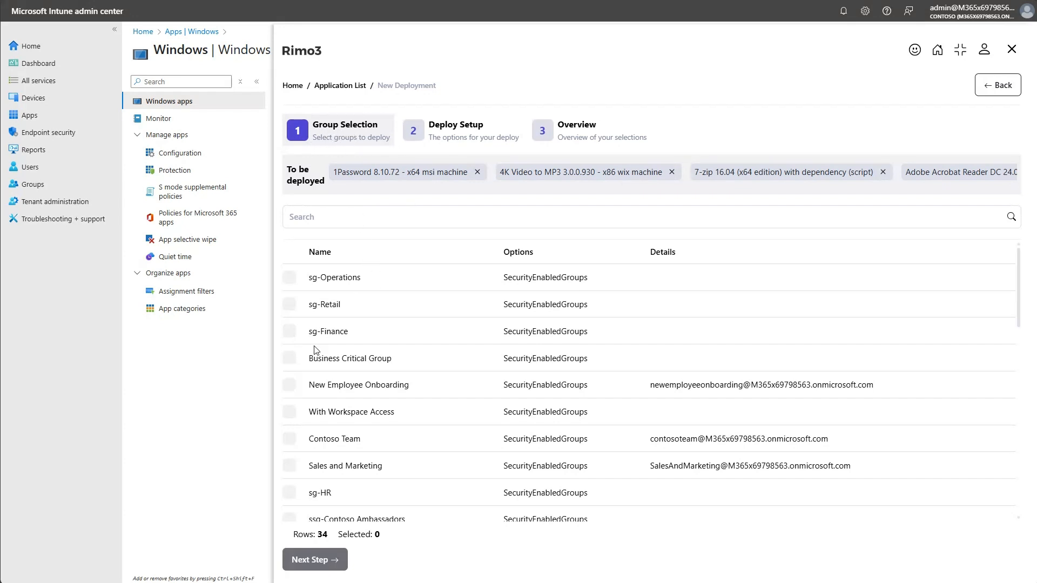
Target the deployment at the sg-Operations, sg-Retail and sg-Finance groups and proceed to the deploy setup.
{"action": "left_click", "coordinate": [289, 278]}
{"action": "left_click", "coordinate": [290, 307]}
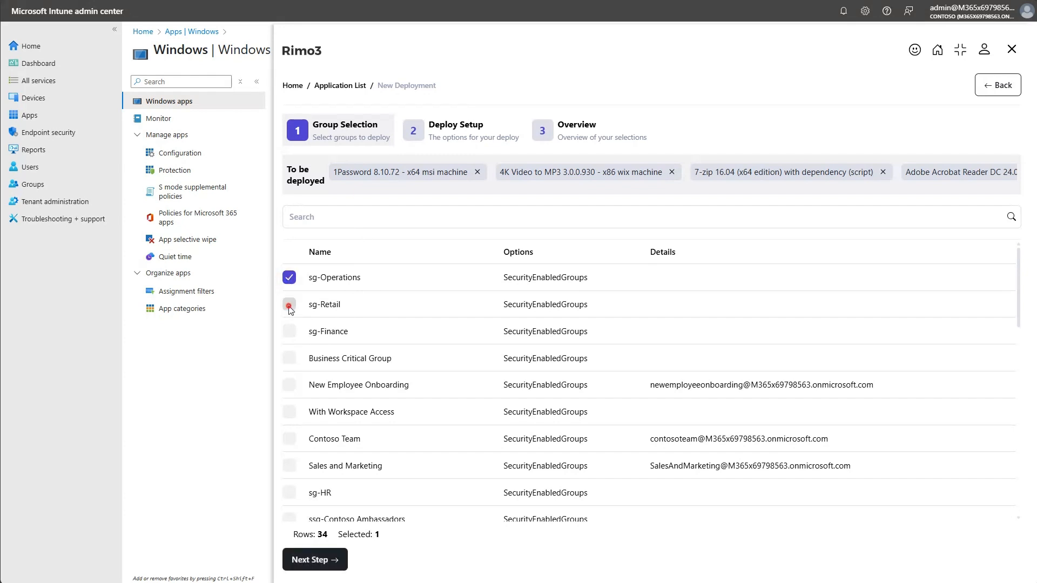
{"action": "left_click", "coordinate": [290, 334]}
{"action": "left_click", "coordinate": [315, 560]}
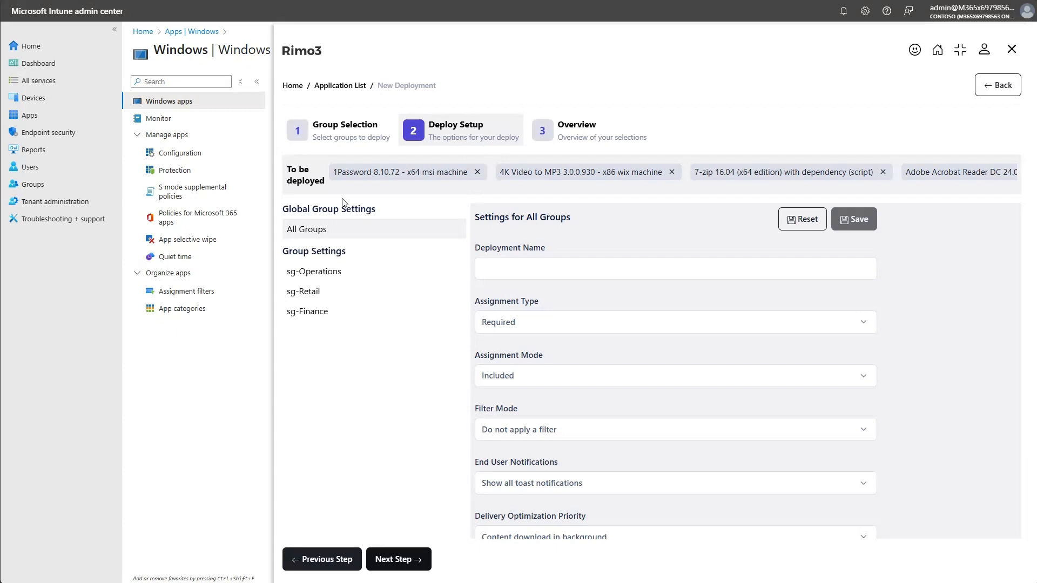
Inspect the individual settings of sg-Operations, sg-Retail and sg-Finance, and return to the All Groups settings.
{"action": "left_click", "coordinate": [315, 271]}
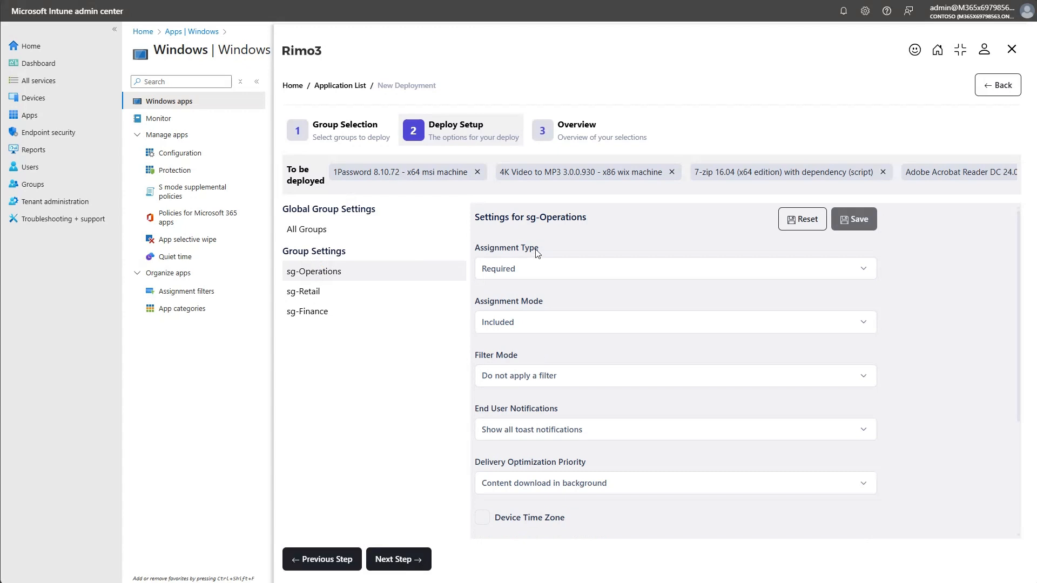
{"action": "left_click", "coordinate": [331, 294]}
{"action": "left_click", "coordinate": [323, 312]}
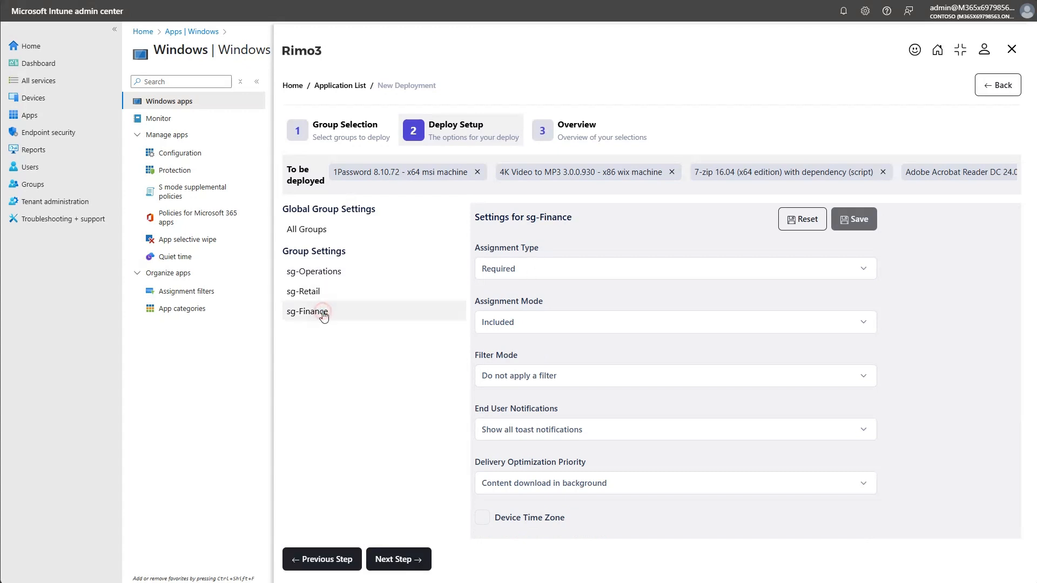
{"action": "left_click", "coordinate": [319, 272]}
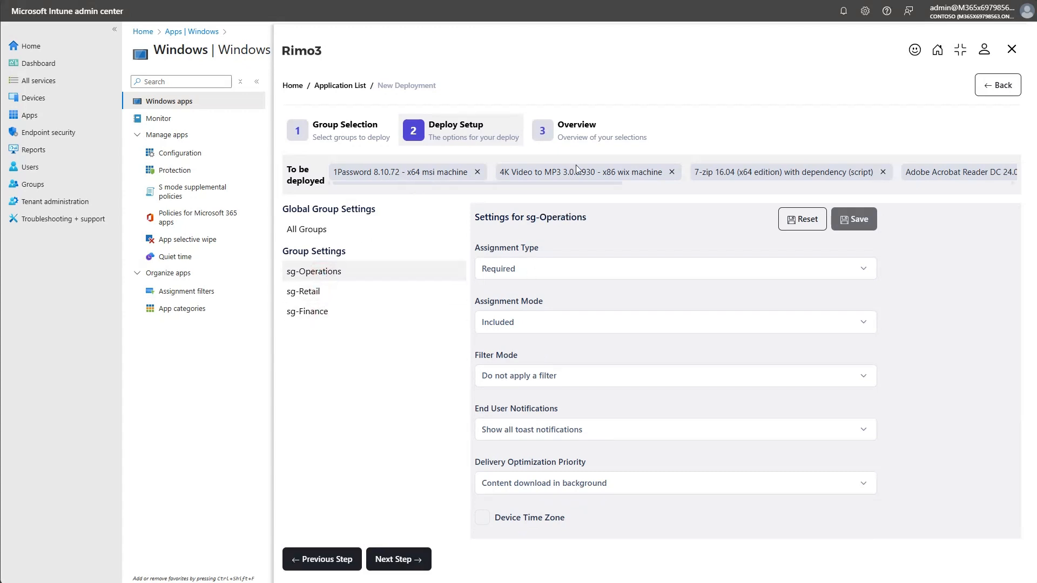
{"action": "left_click", "coordinate": [338, 299]}
{"action": "left_click", "coordinate": [345, 240]}
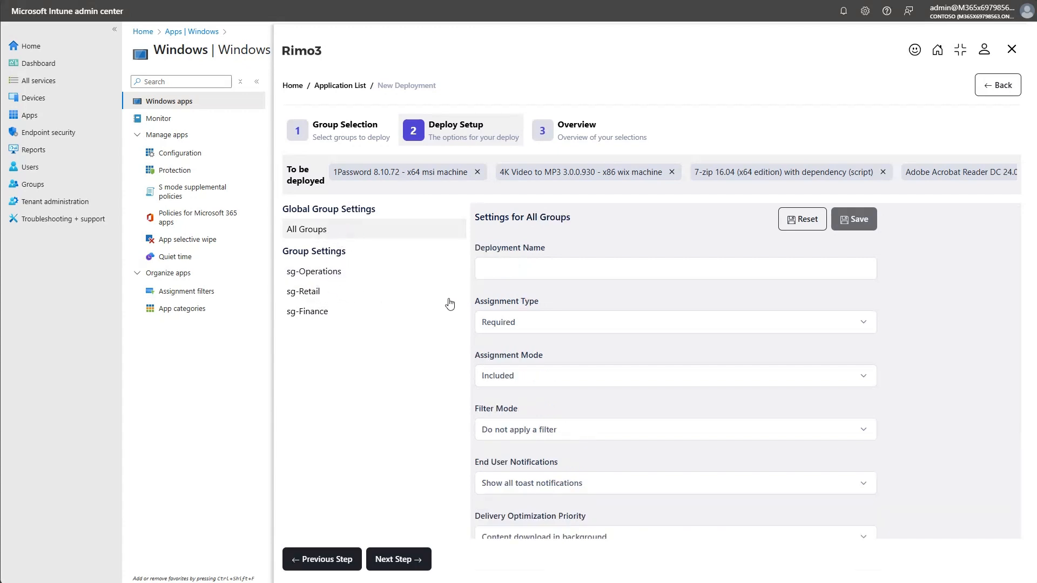
Set the filter mode for all groups to include filtered devices in assignment with the Windows 11 filter, and save the settings.
{"action": "left_click", "coordinate": [557, 427]}
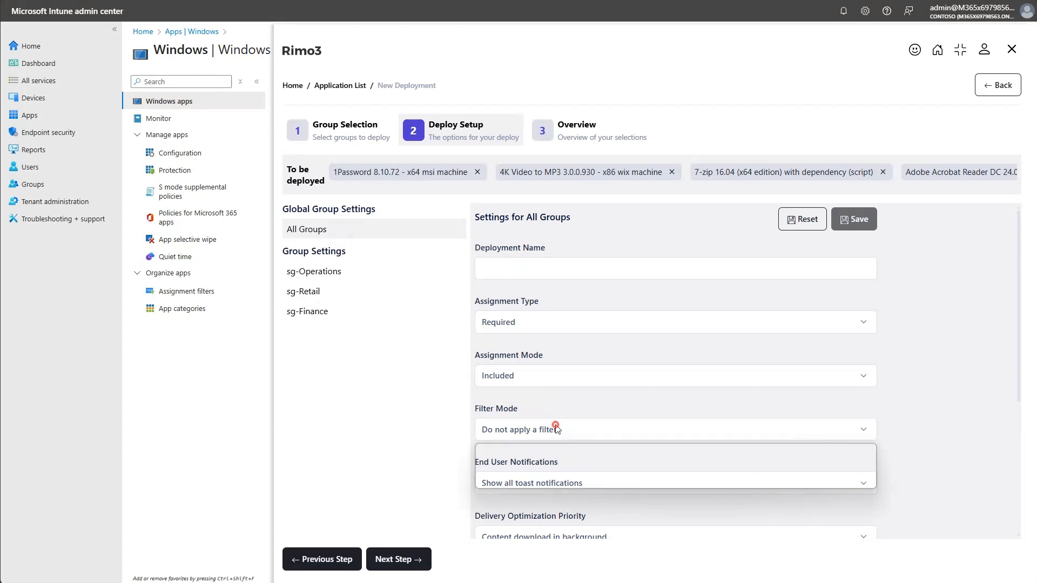
{"action": "left_click", "coordinate": [543, 463]}
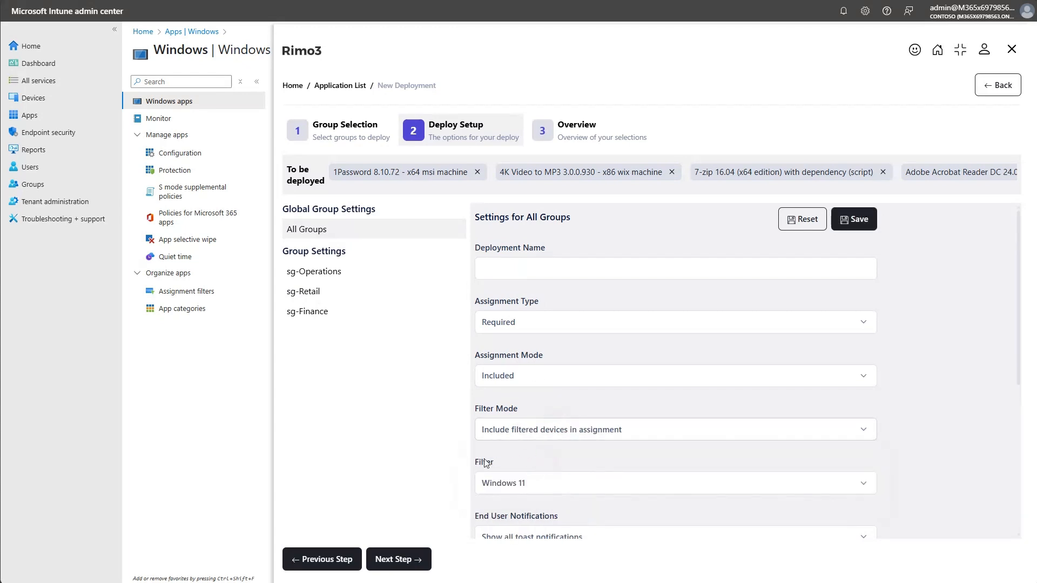
{"action": "scroll", "coordinate": [486, 463], "scroll_direction": "down", "scroll_amount": 3}
{"action": "scroll", "coordinate": [546, 290], "scroll_direction": "up", "scroll_amount": 3}
{"action": "left_click", "coordinate": [849, 219]}
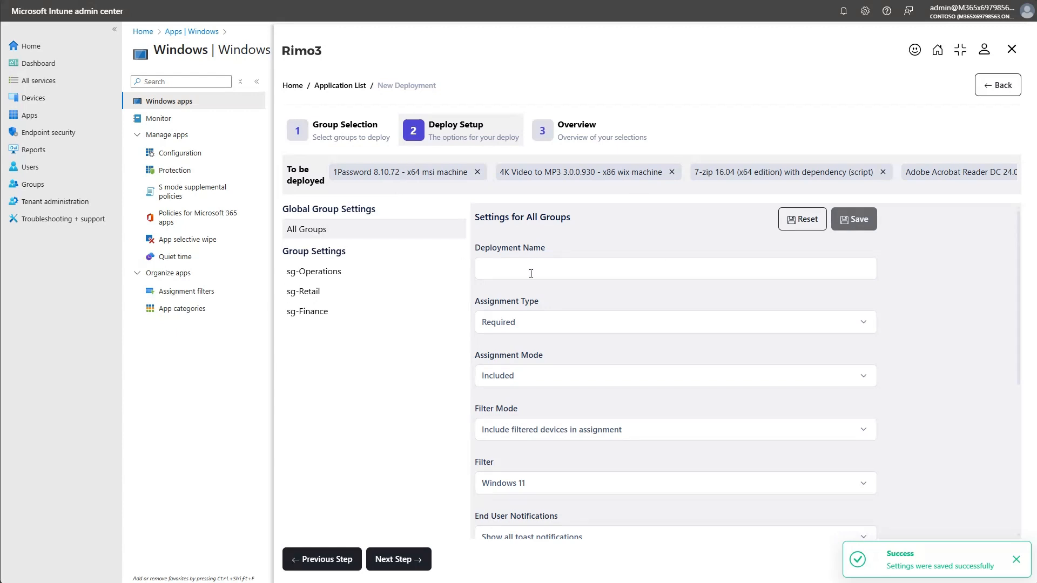
Check the saved global settings and how they apply to sg-Operations, sg-Retail and sg-Finance, returning to the All Groups settings.
{"action": "scroll", "coordinate": [529, 351], "scroll_direction": "down", "scroll_amount": 2}
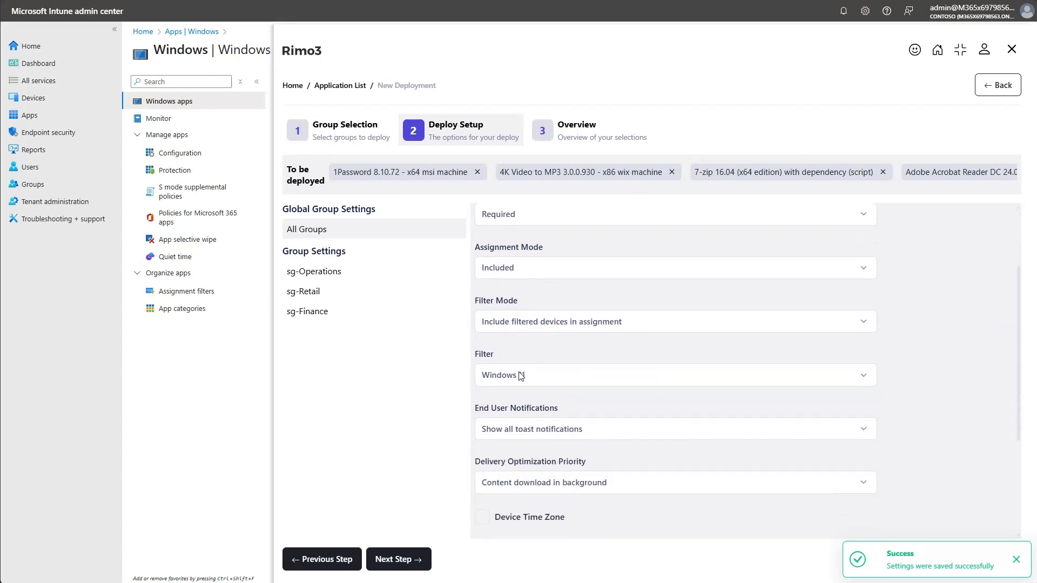
{"action": "scroll", "coordinate": [553, 373], "scroll_direction": "up", "scroll_amount": 2}
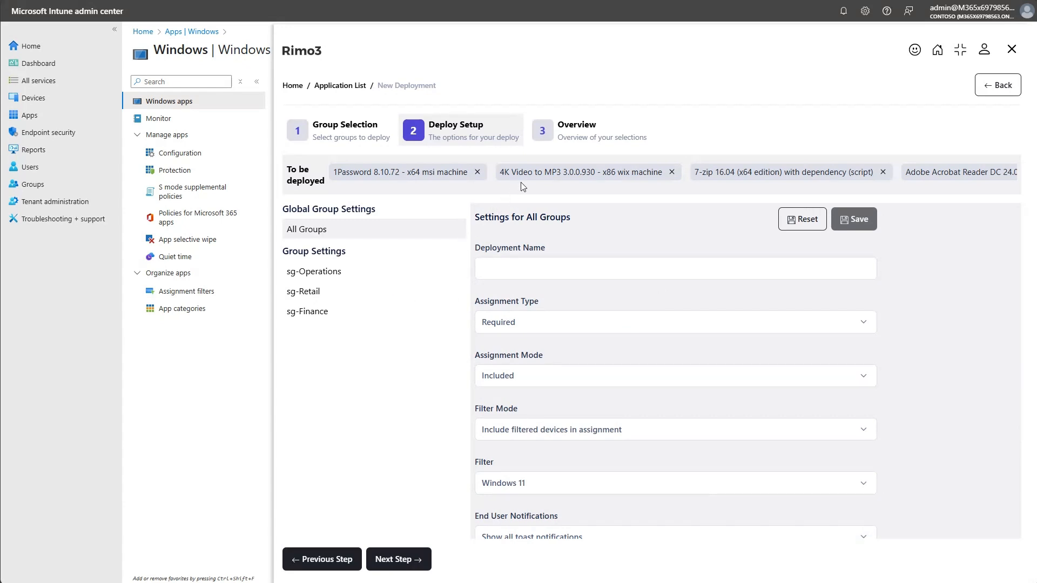
{"action": "left_click", "coordinate": [323, 279]}
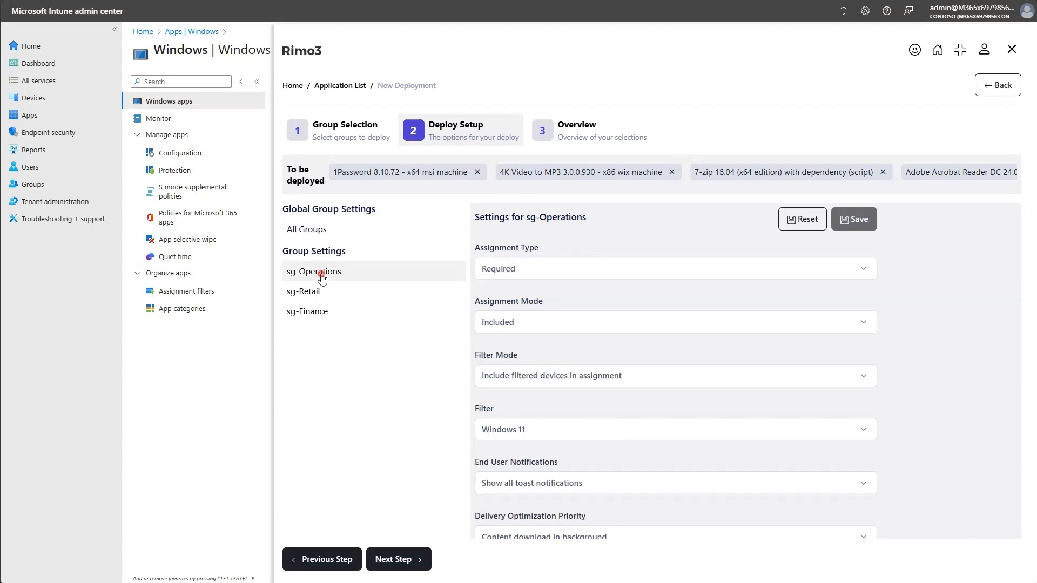
{"action": "left_click", "coordinate": [312, 294]}
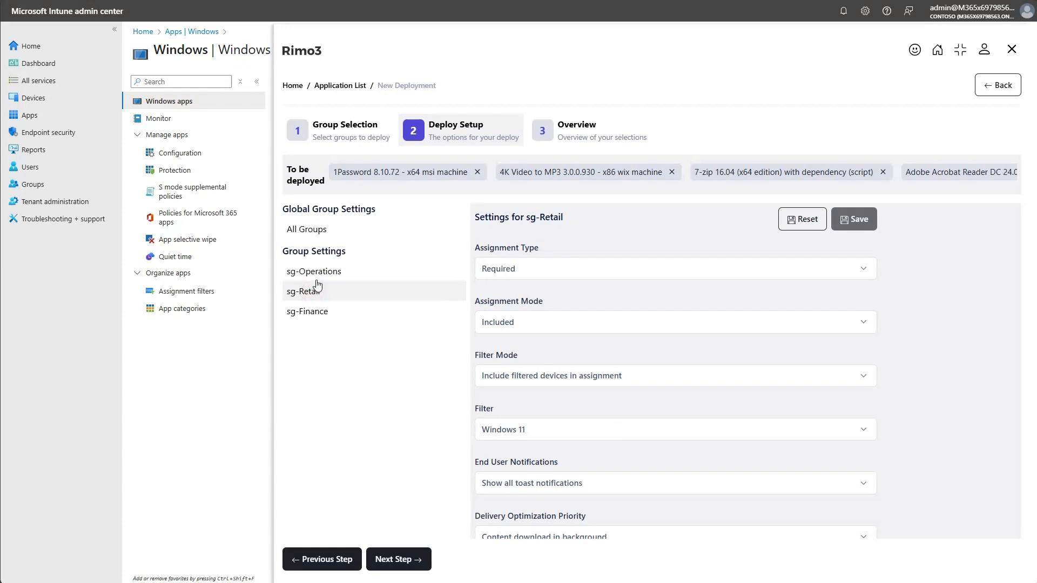
{"action": "left_click", "coordinate": [322, 315]}
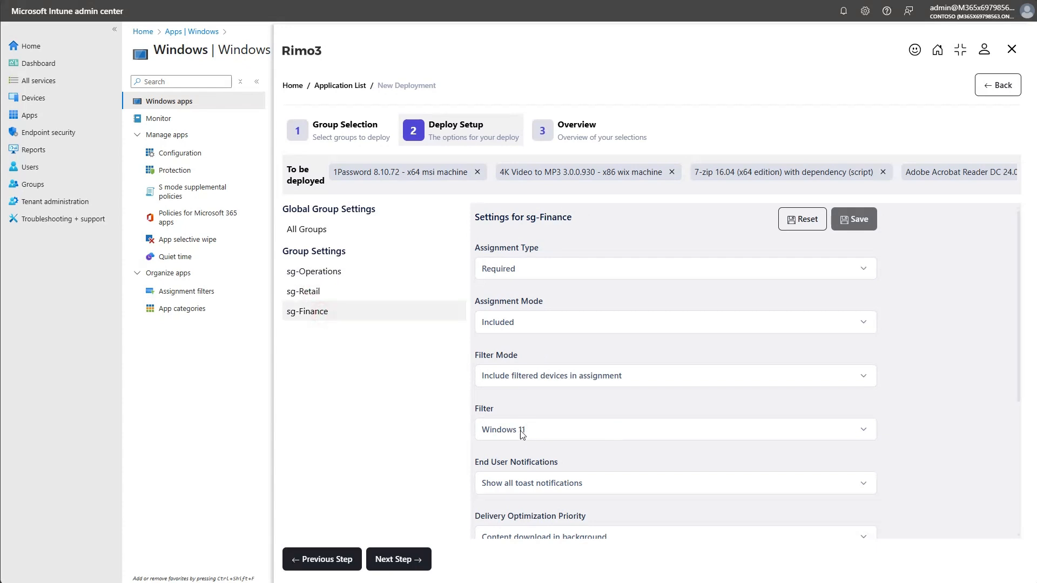
{"action": "left_click", "coordinate": [327, 233]}
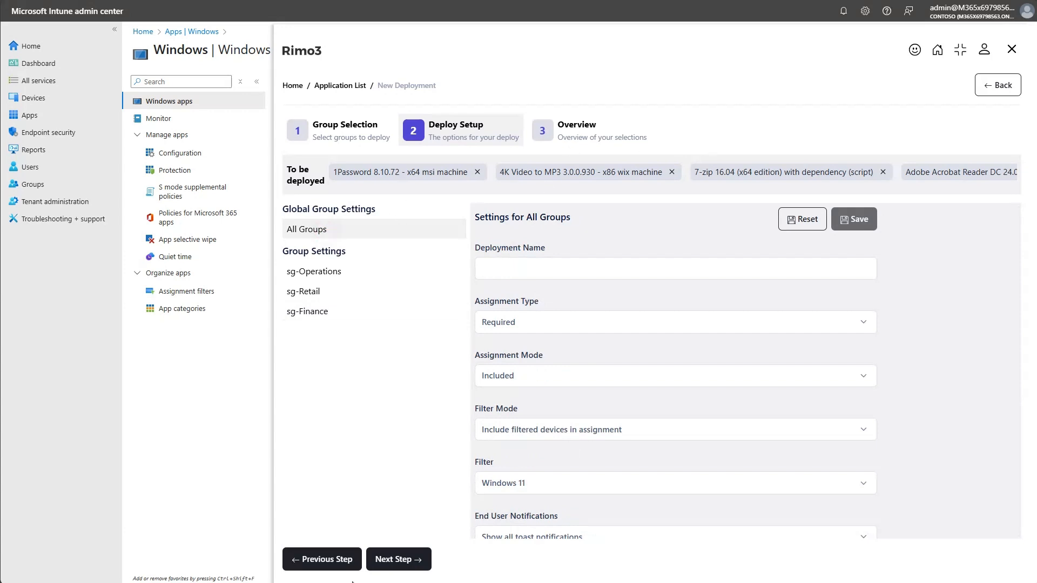
Proceed to the deployment overview and review the apps to deploy and the assignment settings for each group.
{"action": "left_click", "coordinate": [400, 559]}
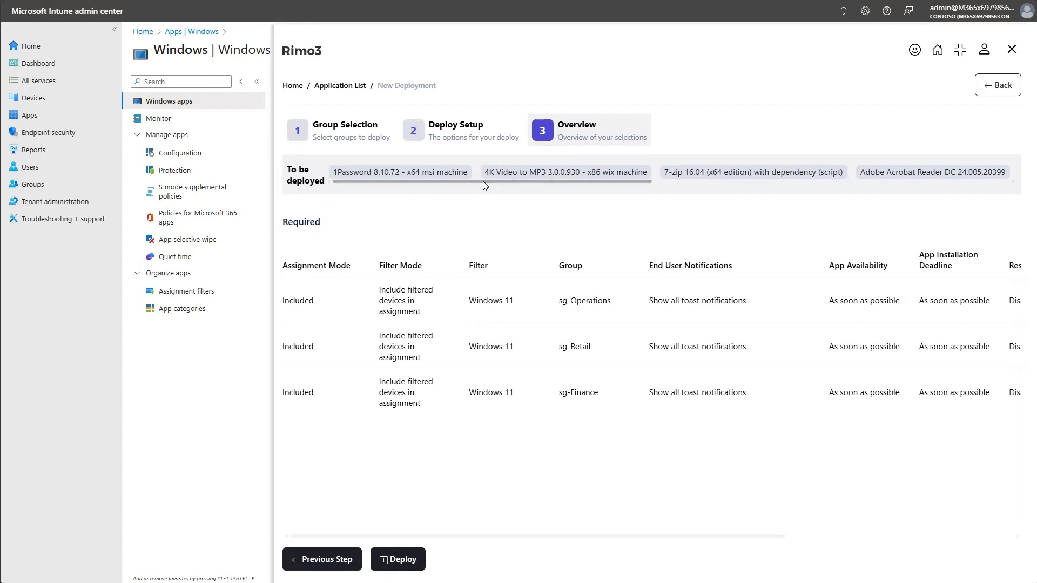
{"action": "left_click_drag", "start_coordinate": [483, 182], "coordinate": [904, 177]}
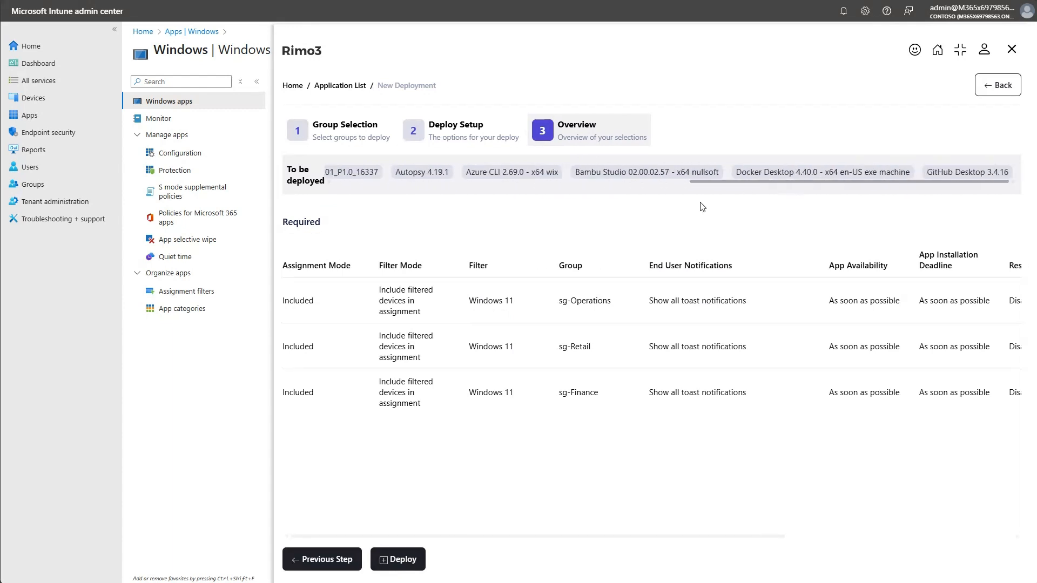
{"action": "left_click_drag", "start_coordinate": [700, 203], "coordinate": [408, 202]}
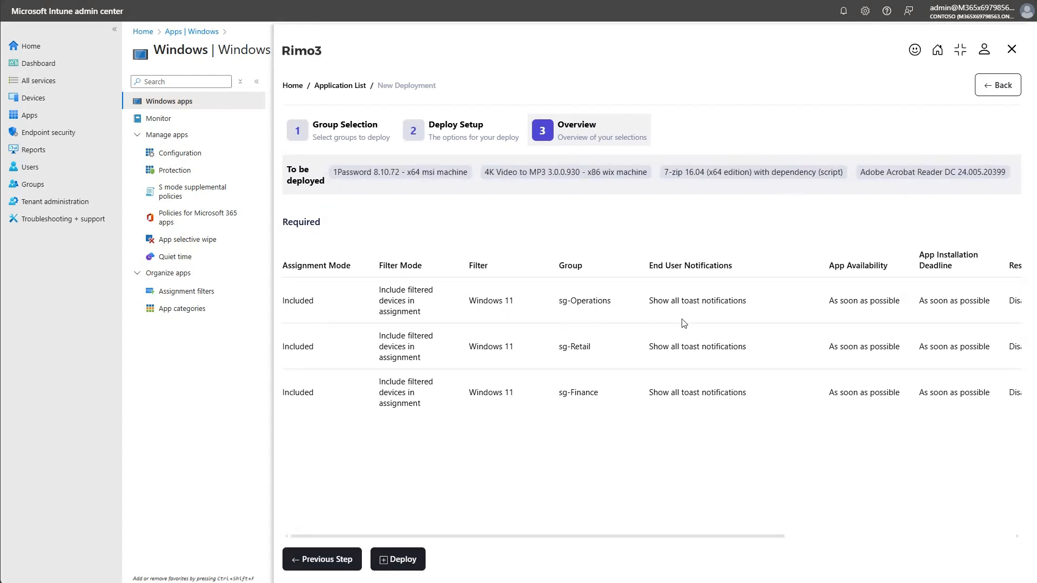
{"action": "left_click_drag", "start_coordinate": [676, 537], "coordinate": [607, 537]}
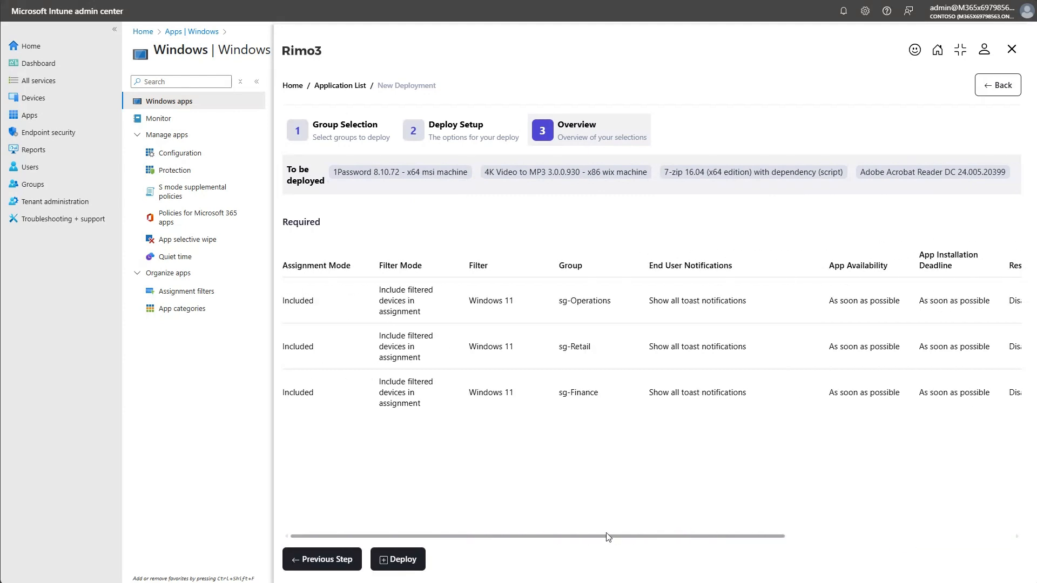
Launch the deployment and open the run details of its Quick Deployment phase.
{"action": "left_click", "coordinate": [410, 560]}
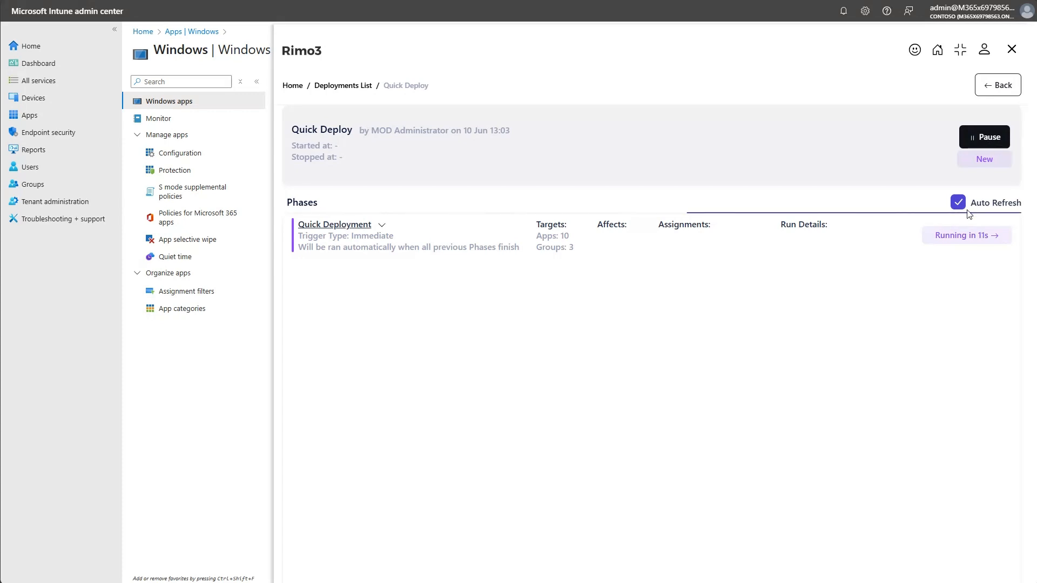
{"action": "left_click", "coordinate": [962, 238]}
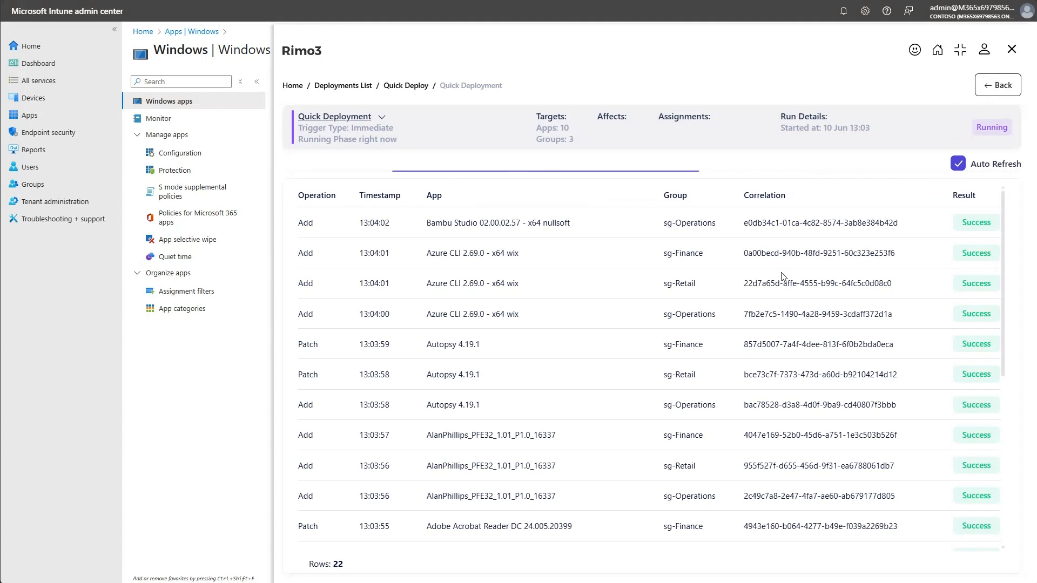
Examine the operation, app, group and result of each assignment in the running Quick Deployment log, and turn off its automatic refresh.
{"action": "scroll", "coordinate": [783, 277], "scroll_direction": "down", "scroll_amount": 3}
{"action": "scroll", "coordinate": [783, 277], "scroll_direction": "up", "scroll_amount": 3}
{"action": "scroll", "coordinate": [675, 280], "scroll_direction": "down", "scroll_amount": 6}
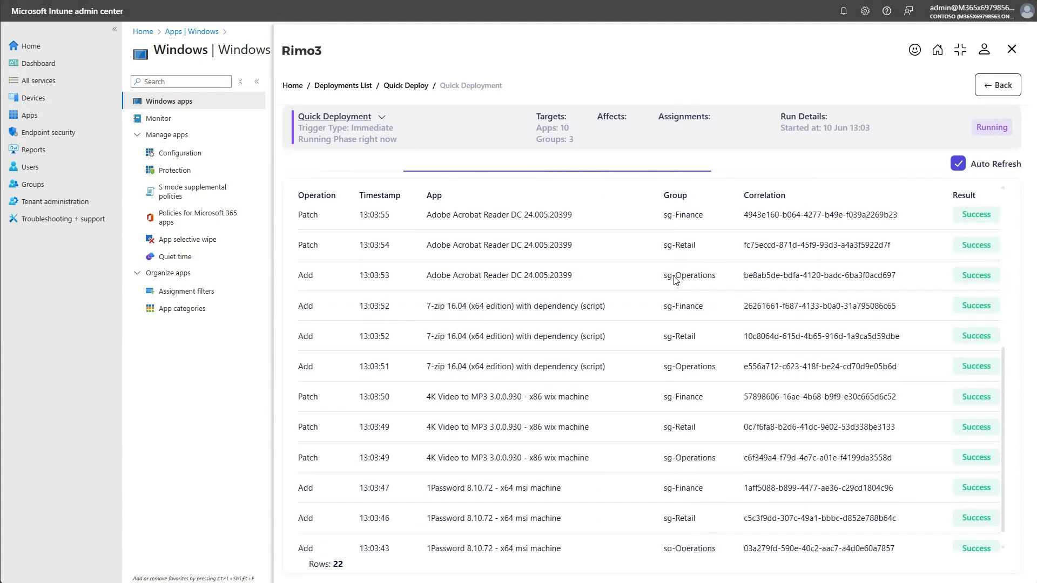
{"action": "scroll", "coordinate": [670, 284], "scroll_direction": "up", "scroll_amount": 6}
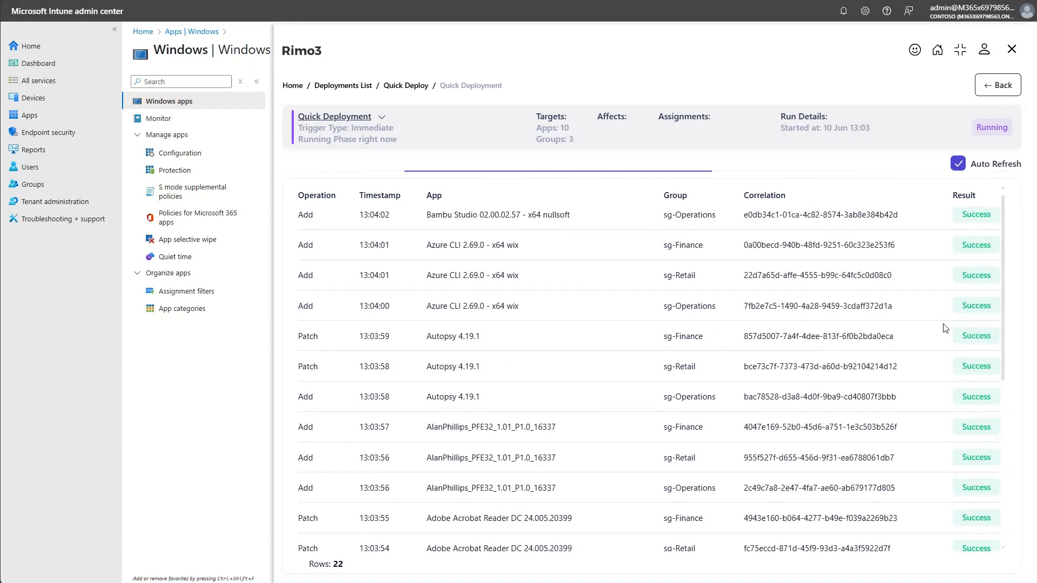
{"action": "scroll", "coordinate": [946, 327], "scroll_direction": "down", "scroll_amount": 6}
{"action": "scroll", "coordinate": [946, 327], "scroll_direction": "up", "scroll_amount": 6}
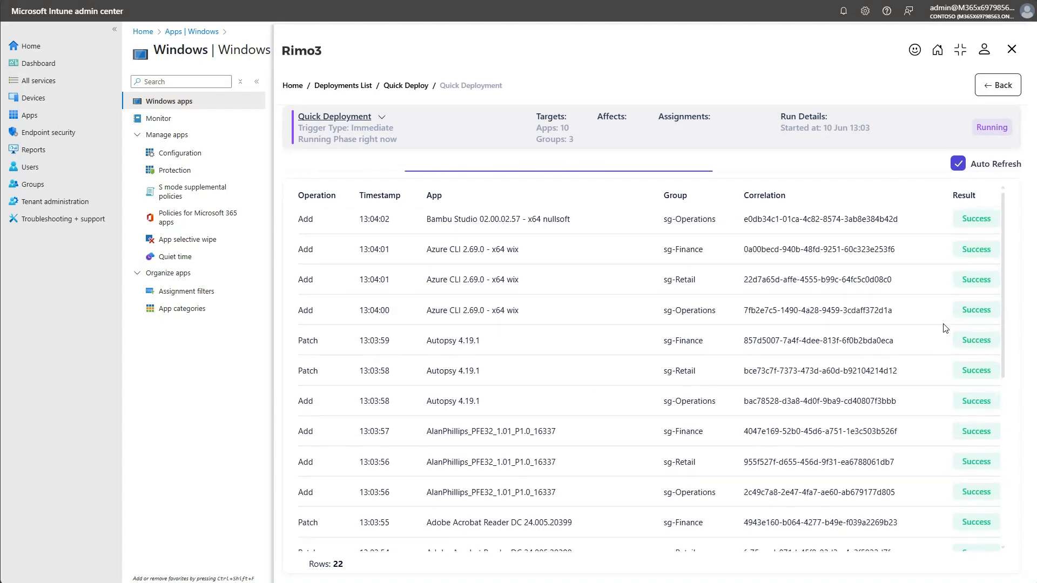
{"action": "scroll", "coordinate": [727, 283], "scroll_direction": "down", "scroll_amount": 5}
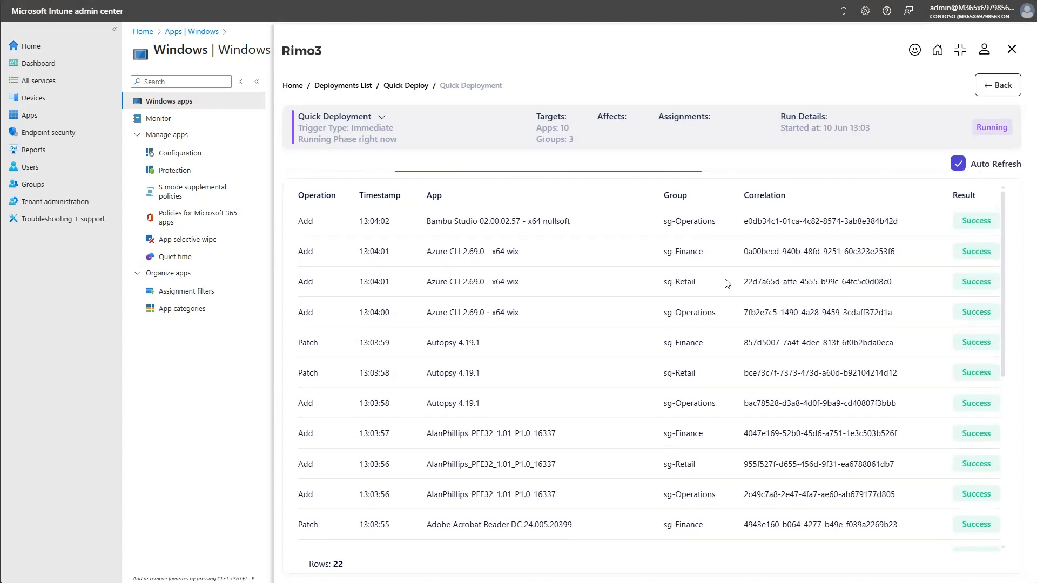
{"action": "scroll", "coordinate": [727, 283], "scroll_direction": "up", "scroll_amount": 4}
{"action": "scroll", "coordinate": [727, 283], "scroll_direction": "up", "scroll_amount": 2}
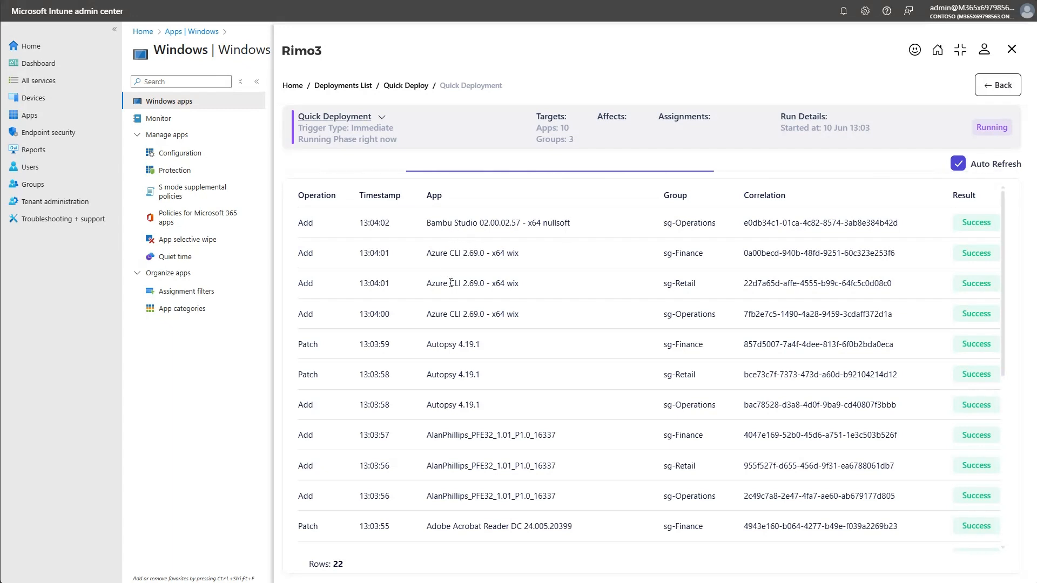
{"action": "scroll", "coordinate": [502, 335], "scroll_direction": "down", "scroll_amount": 3}
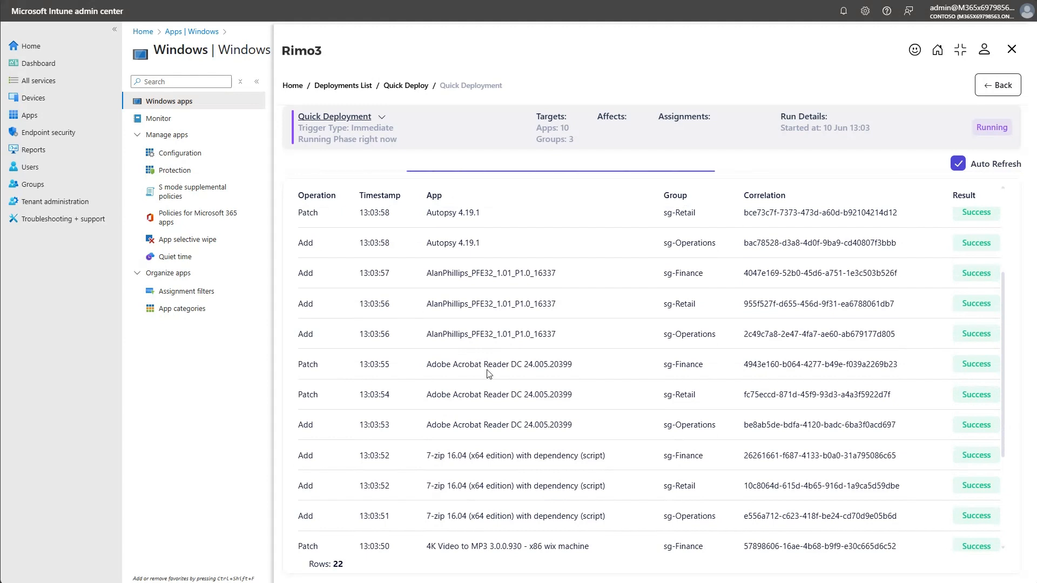
{"action": "scroll", "coordinate": [485, 381], "scroll_direction": "down", "scroll_amount": 1}
{"action": "scroll", "coordinate": [516, 334], "scroll_direction": "down", "scroll_amount": 2}
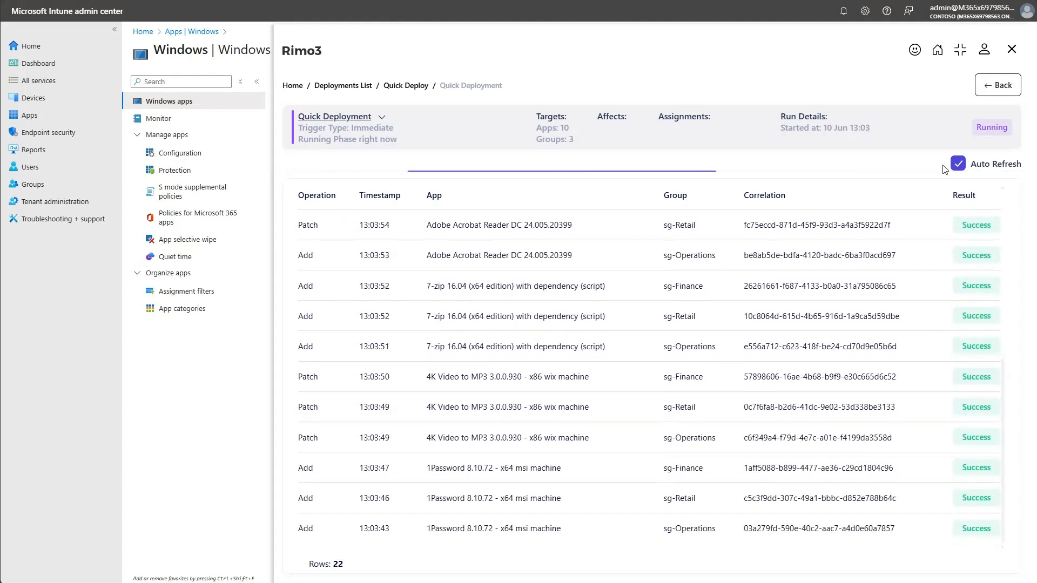
{"action": "left_click", "coordinate": [965, 162]}
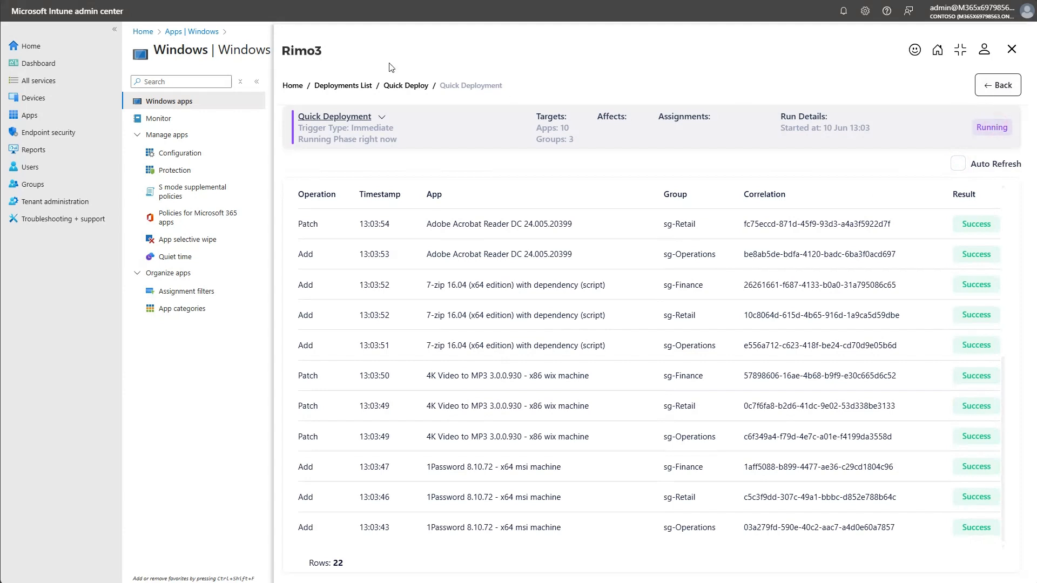
Reopen the Quick Deployment phase's run details from the Quick Deploy overview, check its start and stop times, and return to the overview.
{"action": "left_click", "coordinate": [405, 87]}
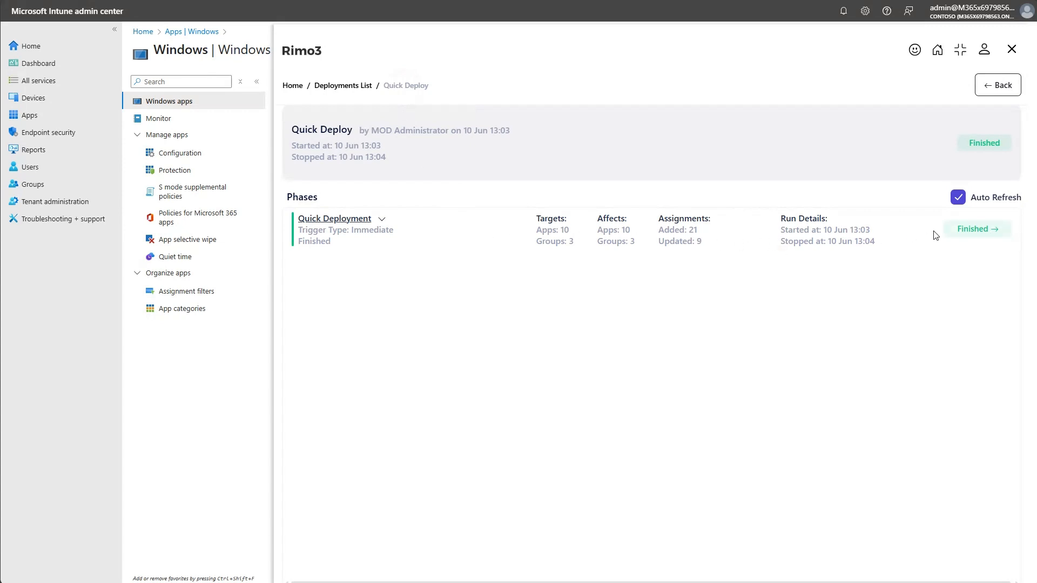
{"action": "left_click", "coordinate": [957, 229]}
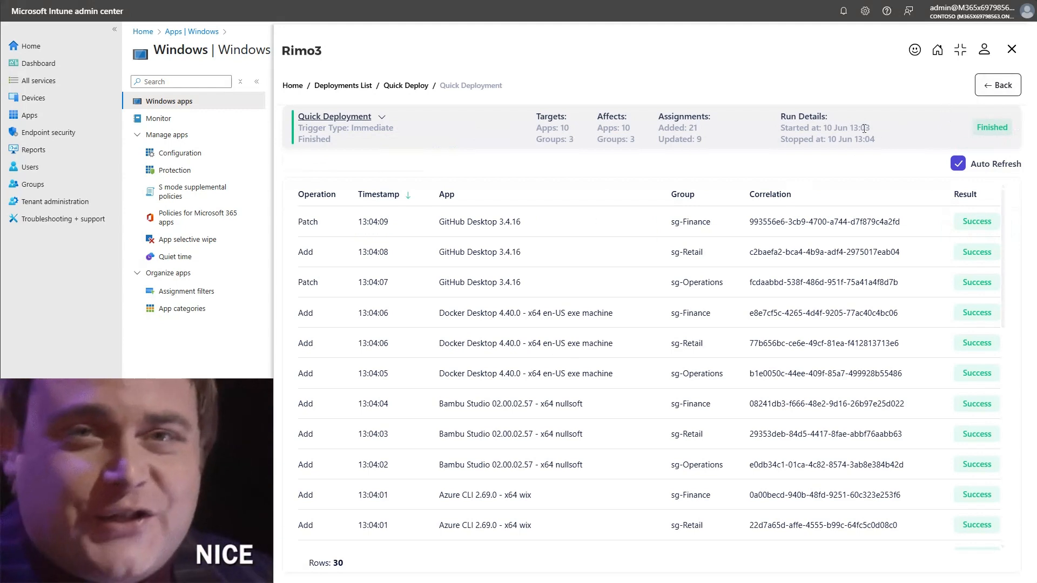
{"action": "left_click_drag", "start_coordinate": [847, 128], "coordinate": [887, 138]}
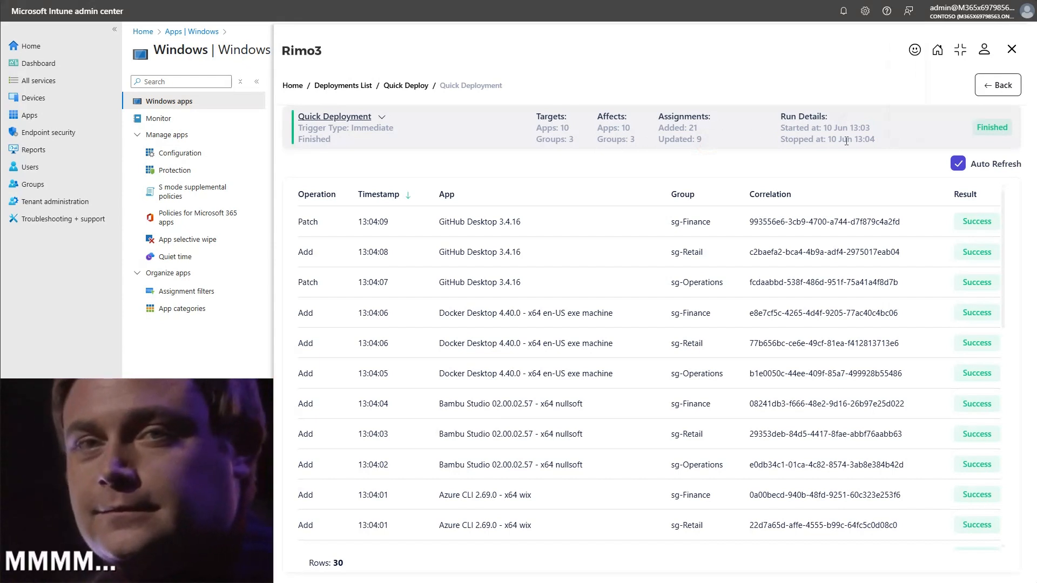
{"action": "left_click", "coordinate": [988, 90]}
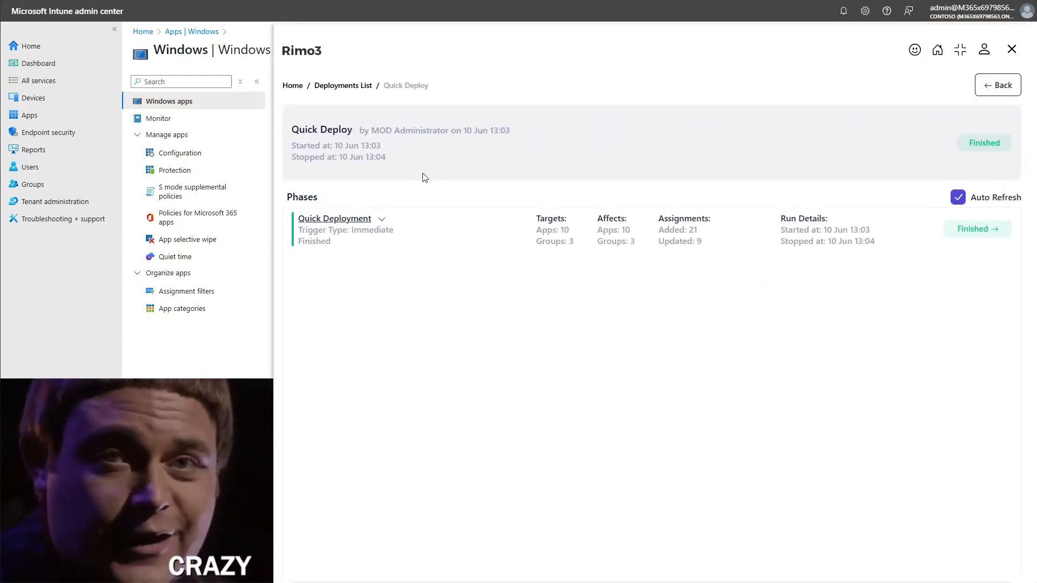